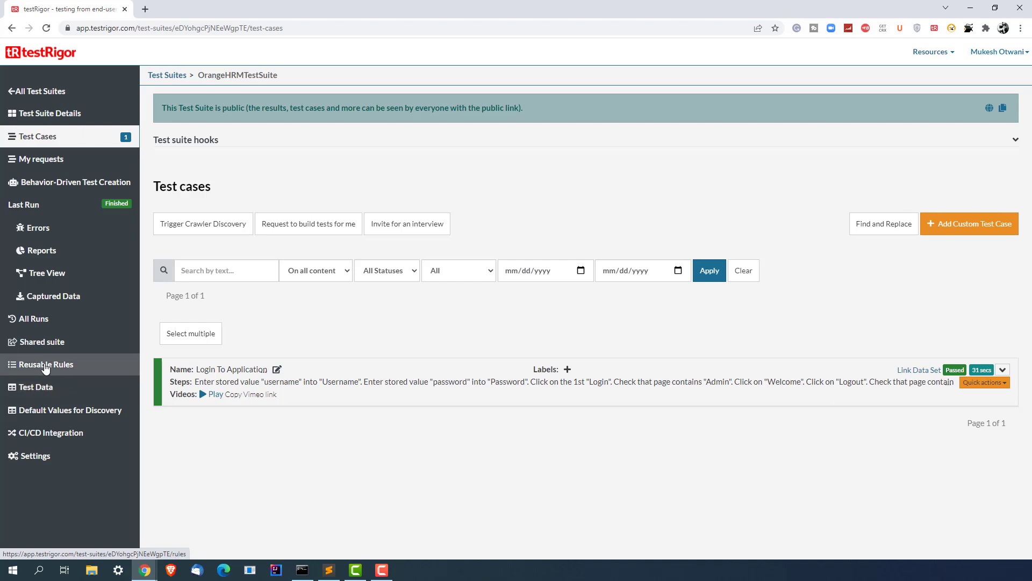
View the suite's reusable rules, and open the Login To Application test case for editing
{"action": "left_click", "coordinate": [45, 366]}
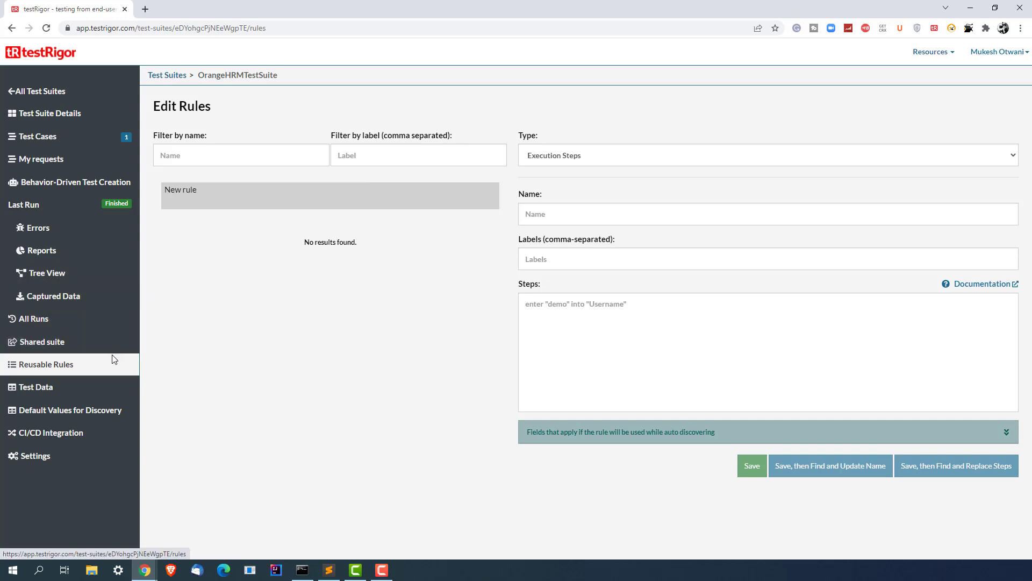
{"action": "left_click", "coordinate": [54, 141]}
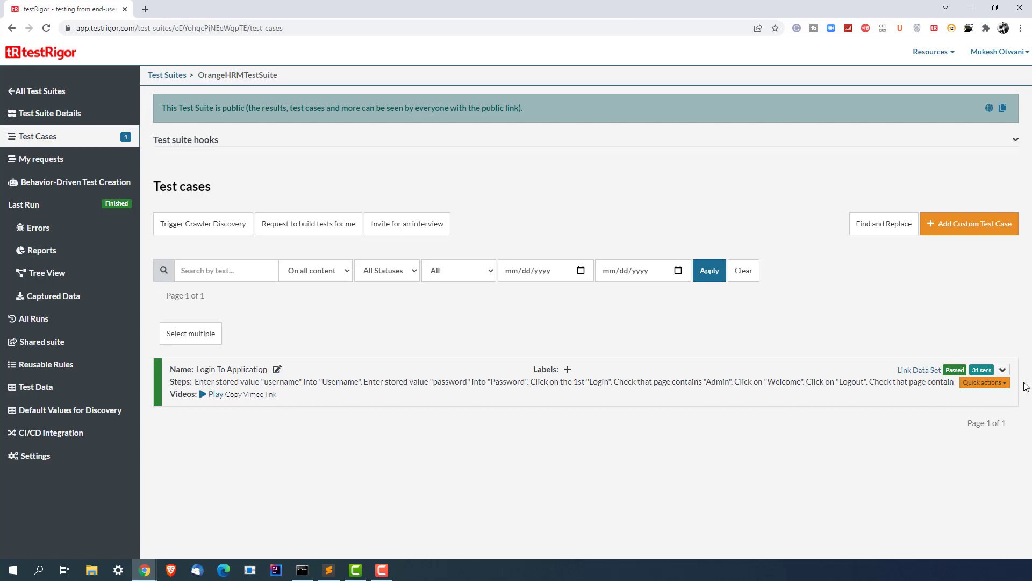
{"action": "left_click", "coordinate": [1003, 371]}
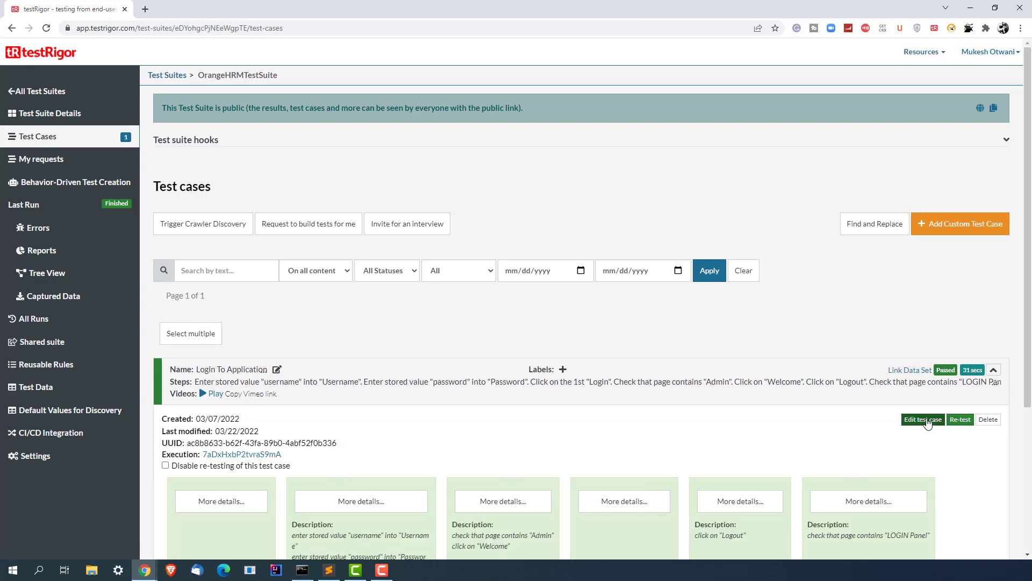
{"action": "left_click", "coordinate": [926, 420]}
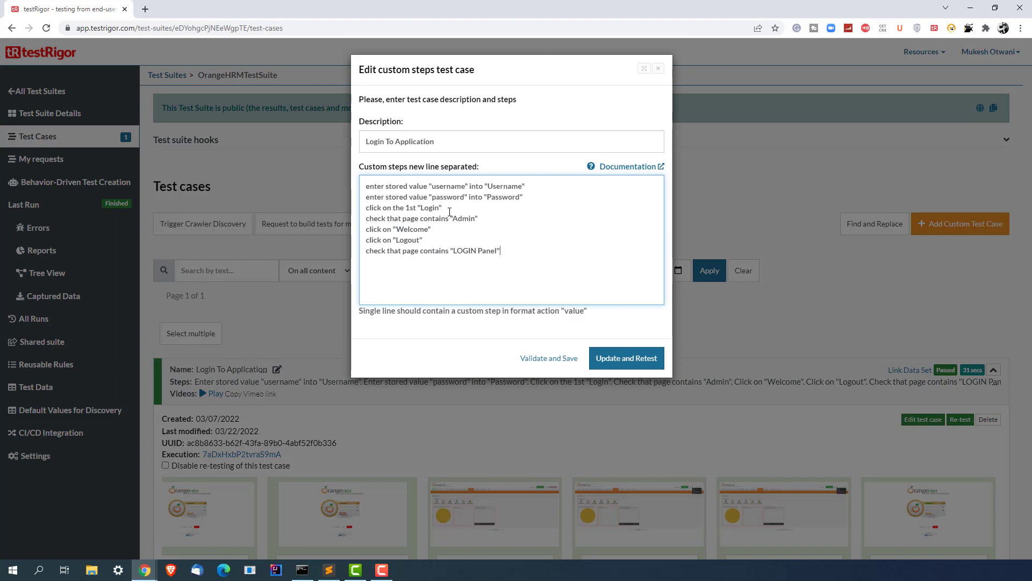
Examine which custom steps of the test case handle logging in and which handle logging out
{"action": "left_click_drag", "start_coordinate": [538, 196], "coordinate": [352, 183]}
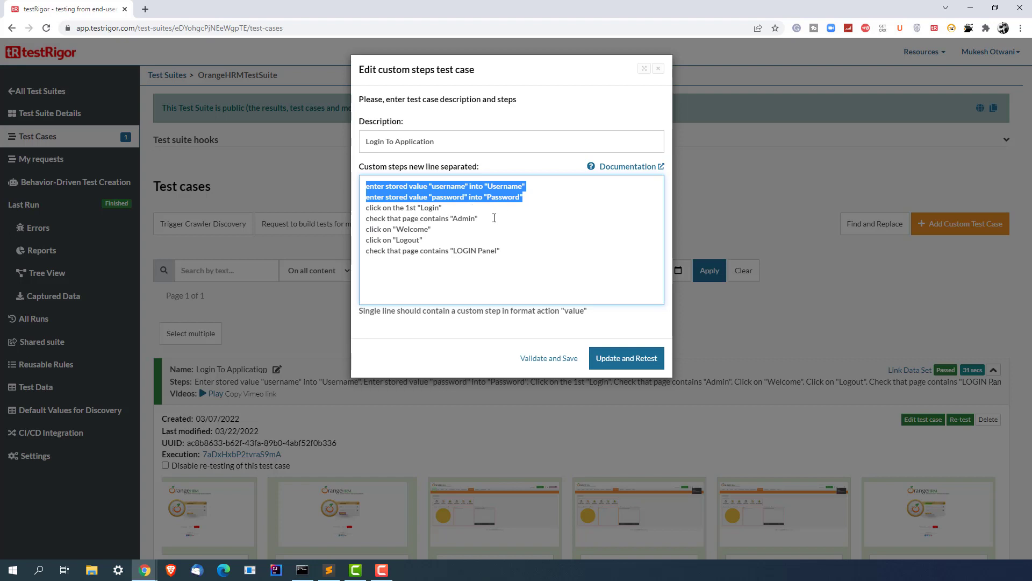
{"action": "left_click_drag", "start_coordinate": [494, 218], "coordinate": [329, 173]}
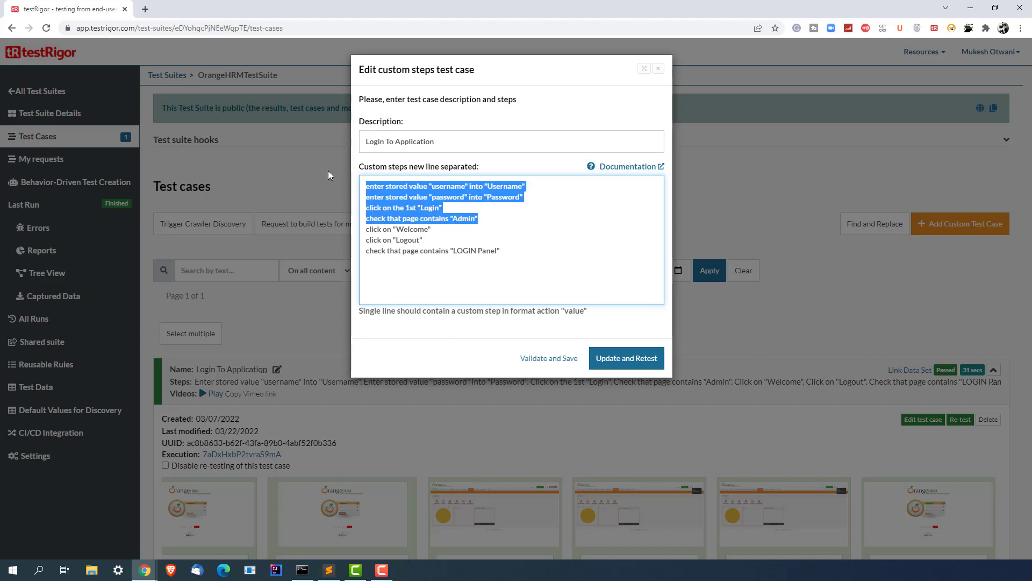
{"action": "left_click", "coordinate": [499, 231]}
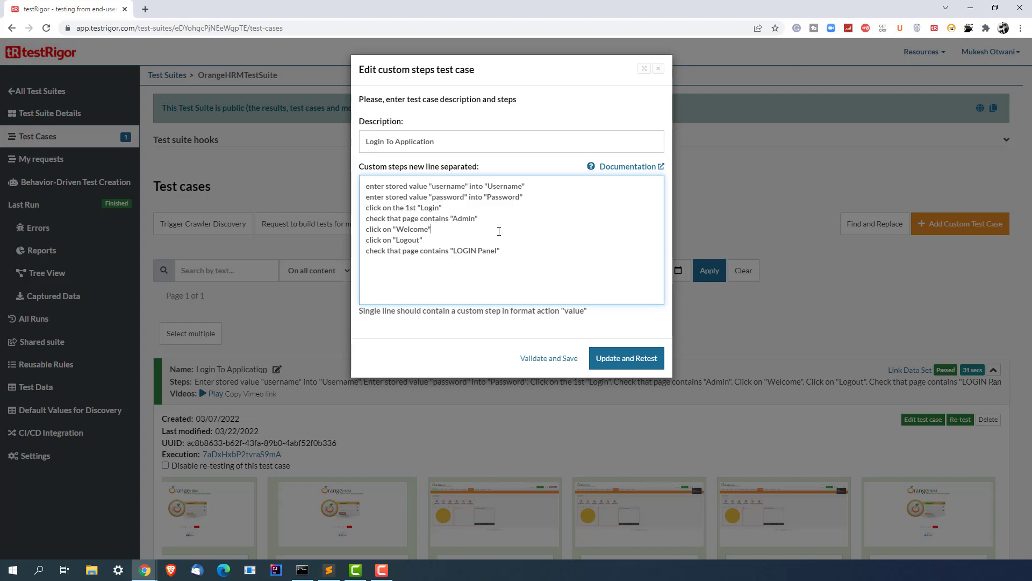
{"action": "left_click_drag", "start_coordinate": [439, 238], "coordinate": [367, 229]}
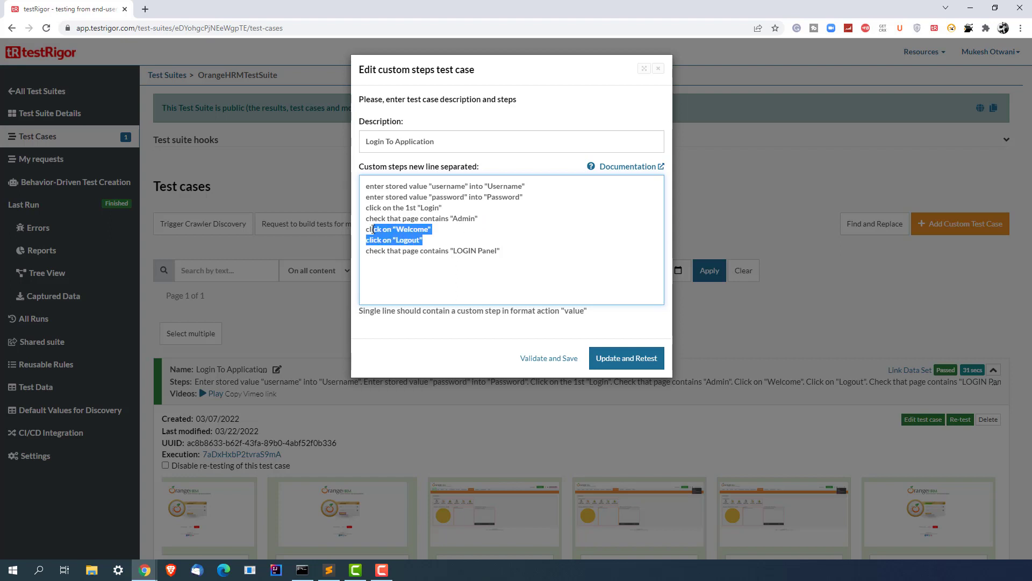
{"action": "left_click", "coordinate": [468, 235]}
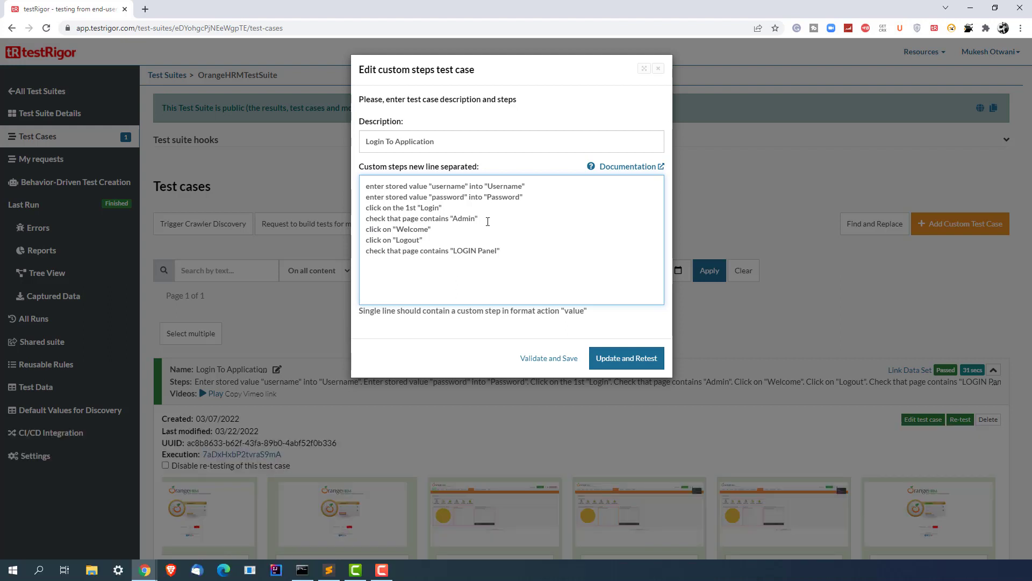
{"action": "left_click_drag", "start_coordinate": [488, 222], "coordinate": [212, 136]}
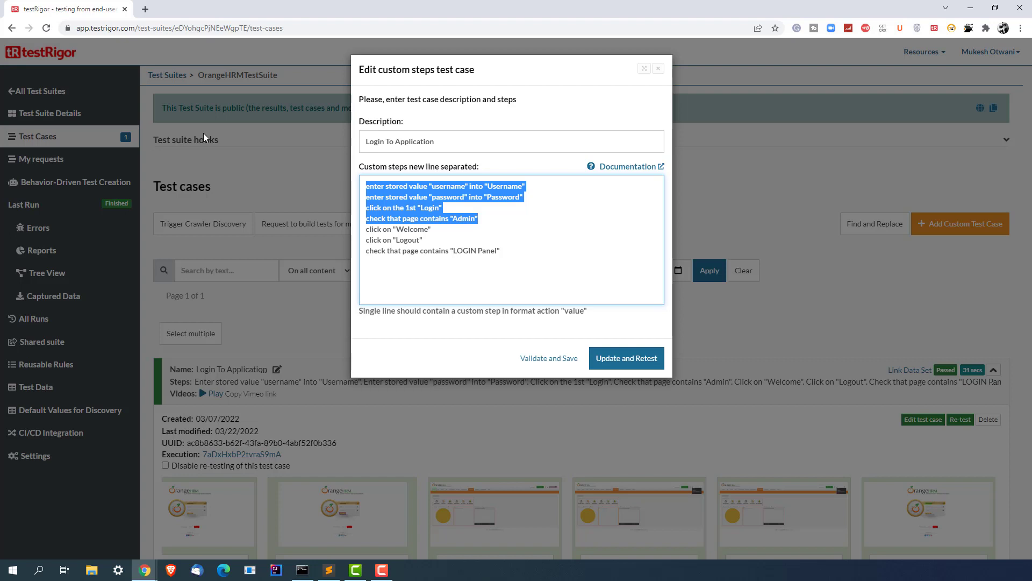
{"action": "left_click", "coordinate": [421, 245]}
{"action": "left_click_drag", "start_coordinate": [502, 251], "coordinate": [346, 231]}
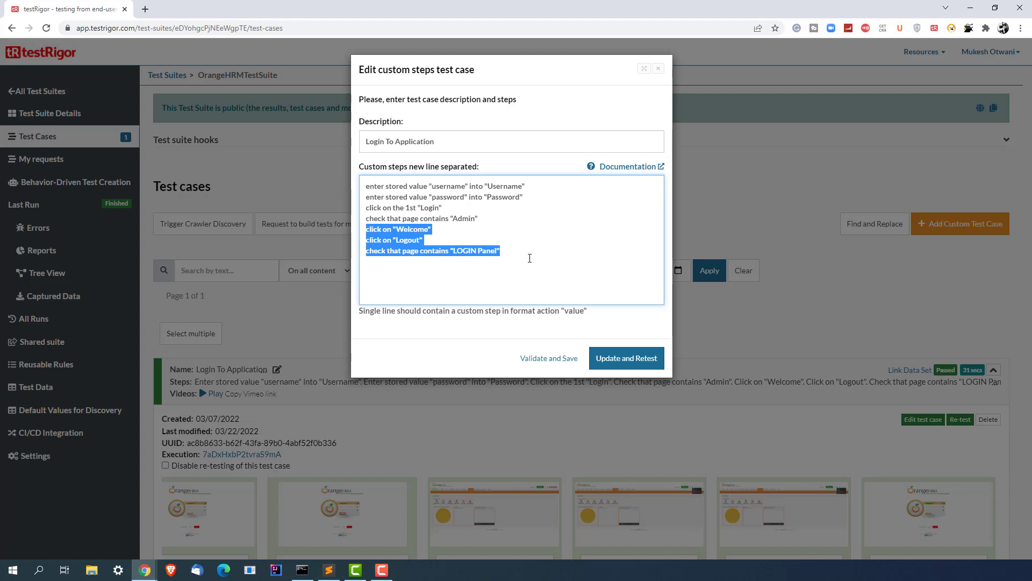
{"action": "left_click", "coordinate": [447, 237]}
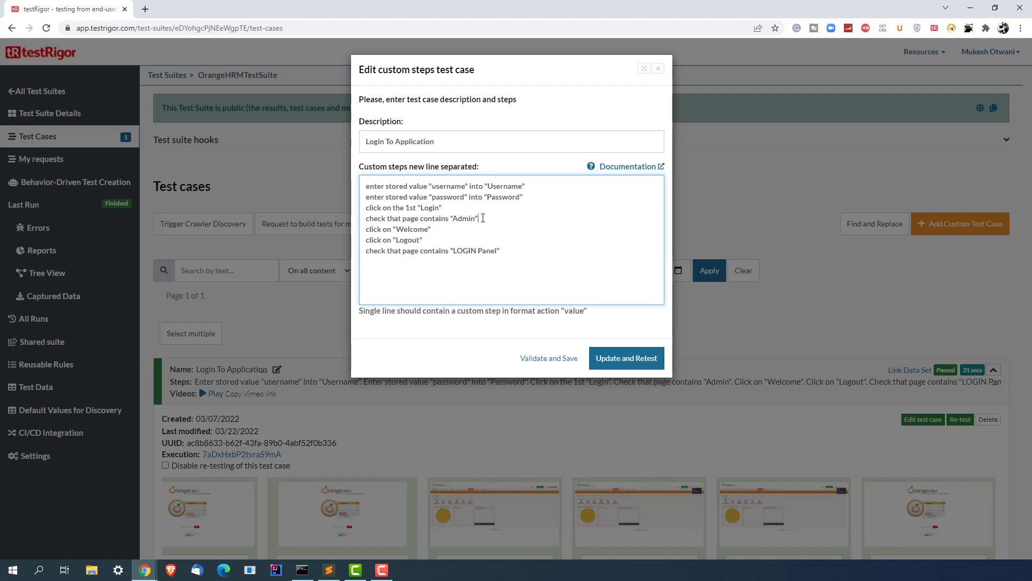
{"action": "left_click_drag", "start_coordinate": [483, 217], "coordinate": [366, 185]}
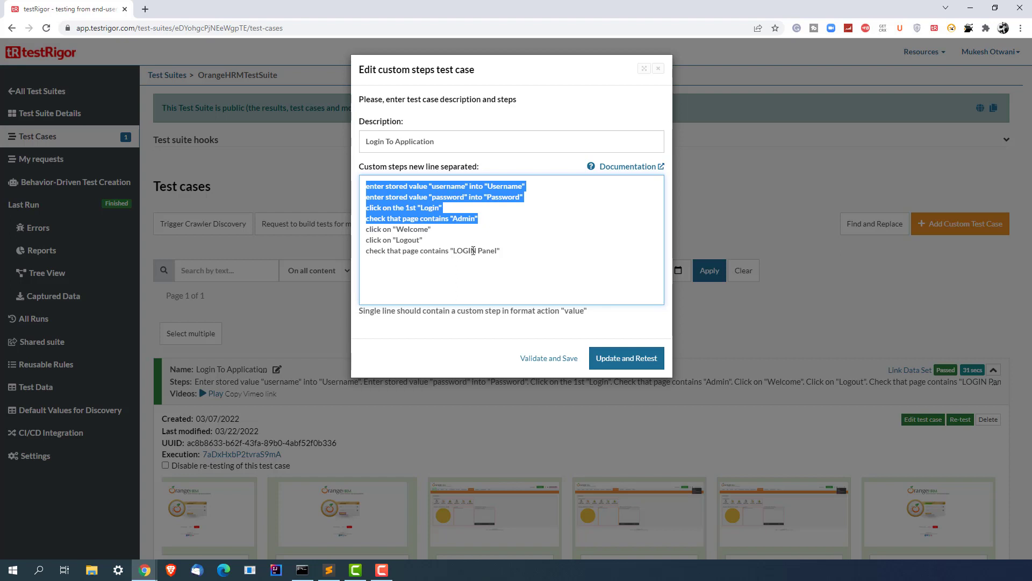
{"action": "left_click", "coordinate": [464, 269]}
Duplicate the test suite's browser tab and copy the test case's first four steps, through the check for "Admin"
{"action": "right_click", "coordinate": [77, 15]}
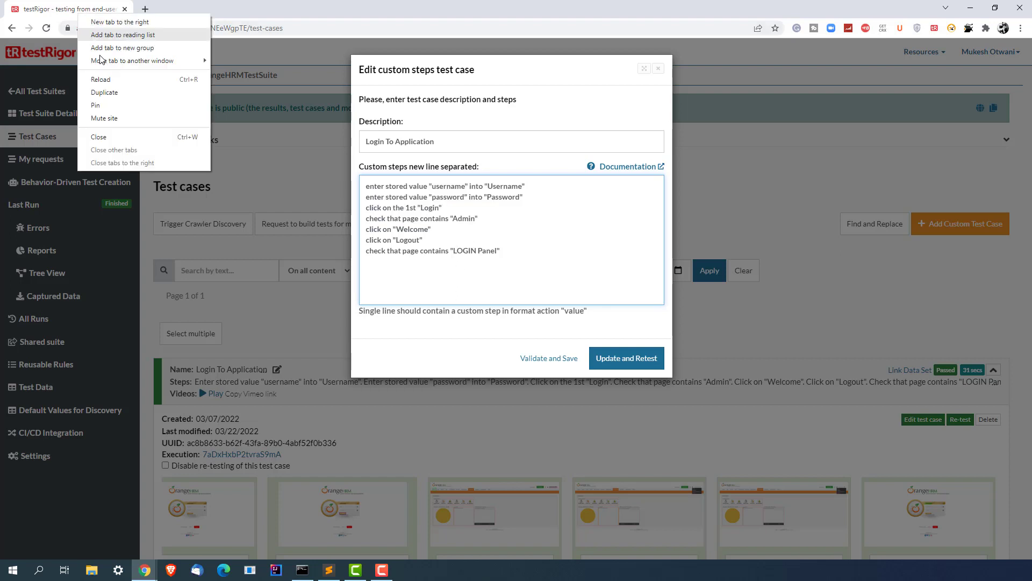
{"action": "left_click", "coordinate": [127, 80]}
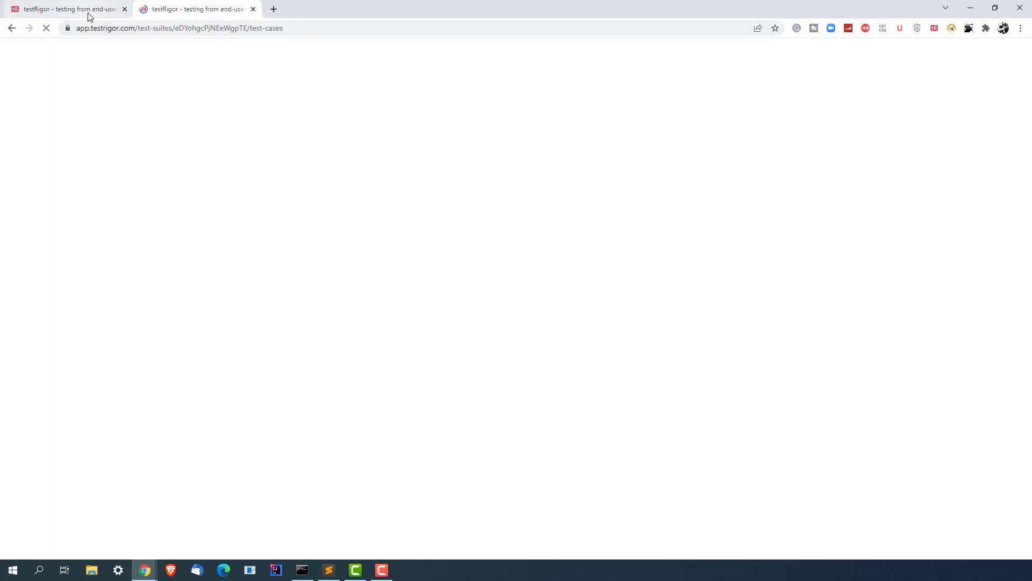
{"action": "left_click", "coordinate": [101, 13]}
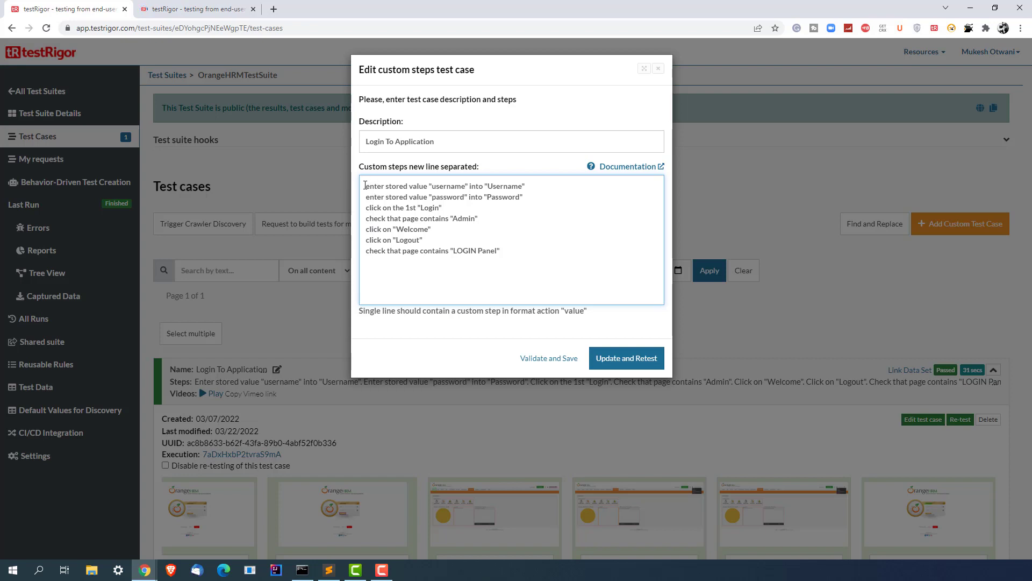
{"action": "left_click_drag", "start_coordinate": [490, 217], "coordinate": [355, 186]}
{"action": "key", "text": "ctrl+c"}
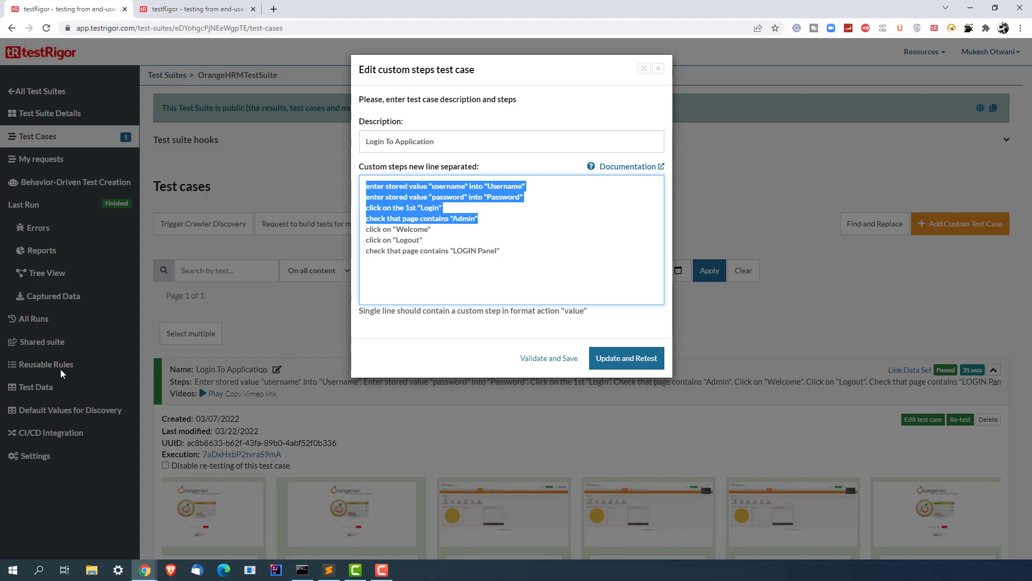
In the duplicated tab, paste the copied login steps into a new reusable rule
{"action": "left_click", "coordinate": [192, 12]}
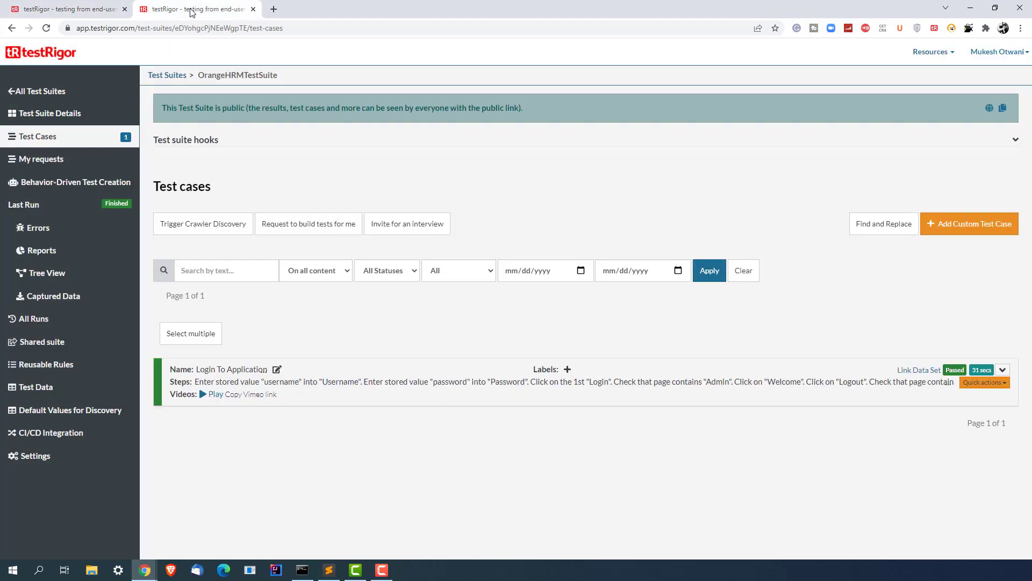
{"action": "left_click", "coordinate": [71, 366]}
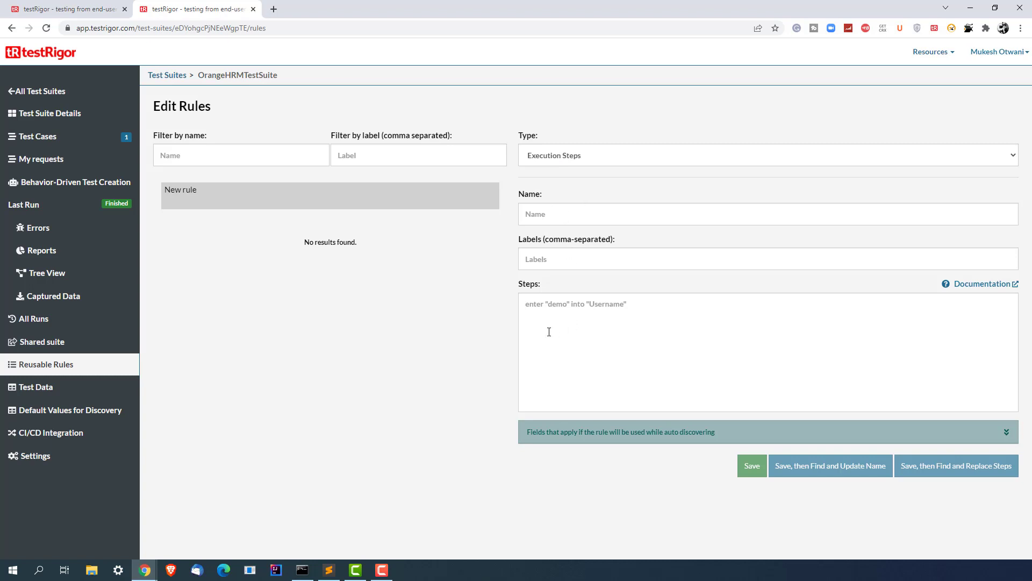
{"action": "key", "text": "ctrl+v"}
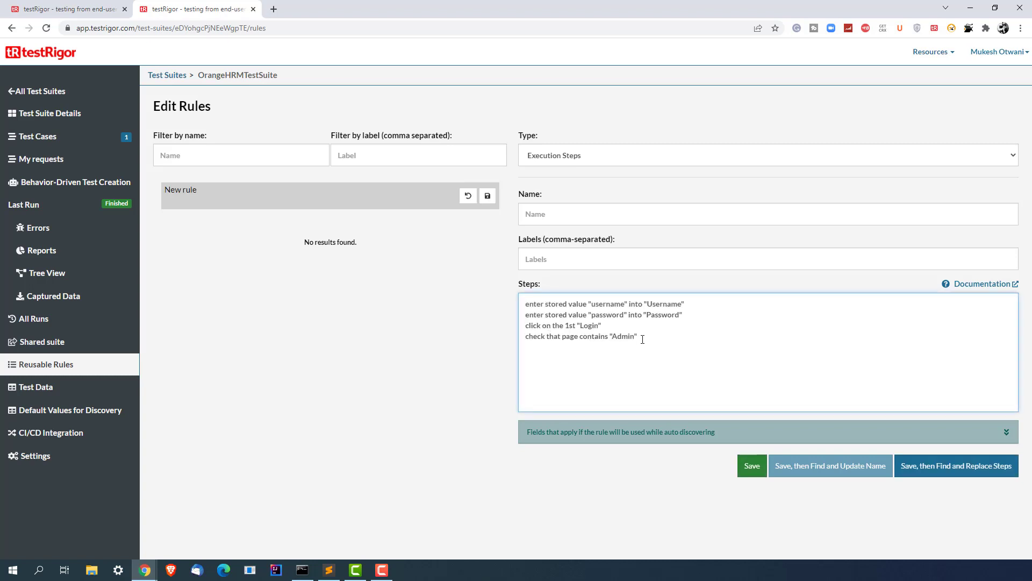
{"action": "left_click_drag", "start_coordinate": [674, 341], "coordinate": [523, 314]}
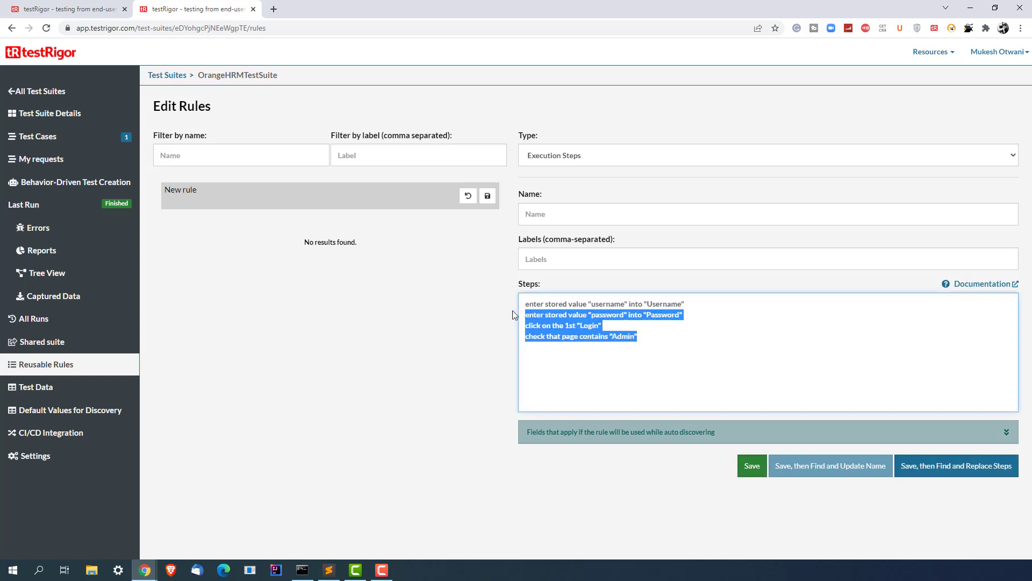
{"action": "left_click", "coordinate": [608, 350]}
Name the new rule Login, give it the label Login, and review its steps
{"action": "left_click", "coordinate": [565, 218]}
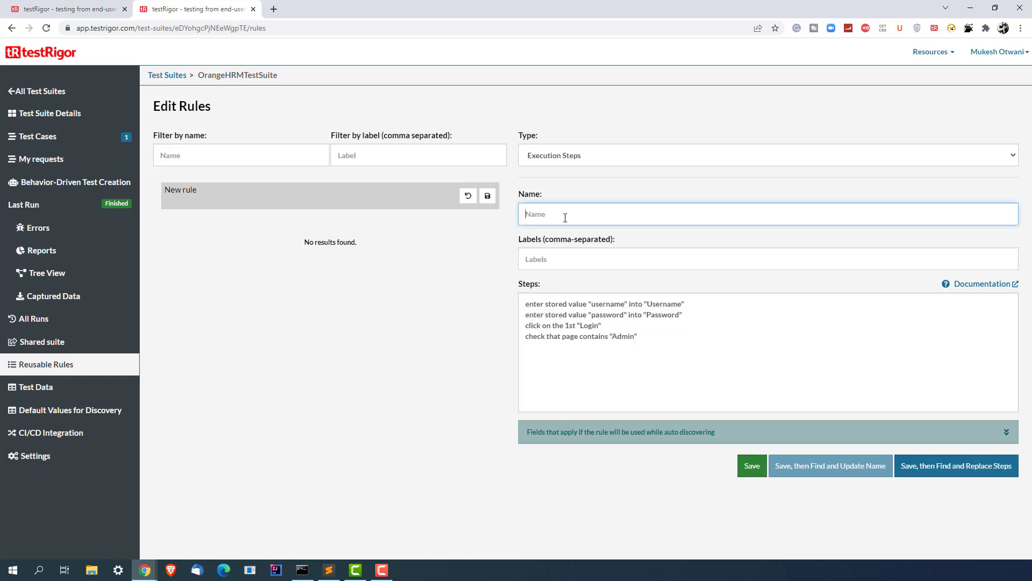
{"action": "type", "text": "Login"}
{"action": "left_click", "coordinate": [587, 263]}
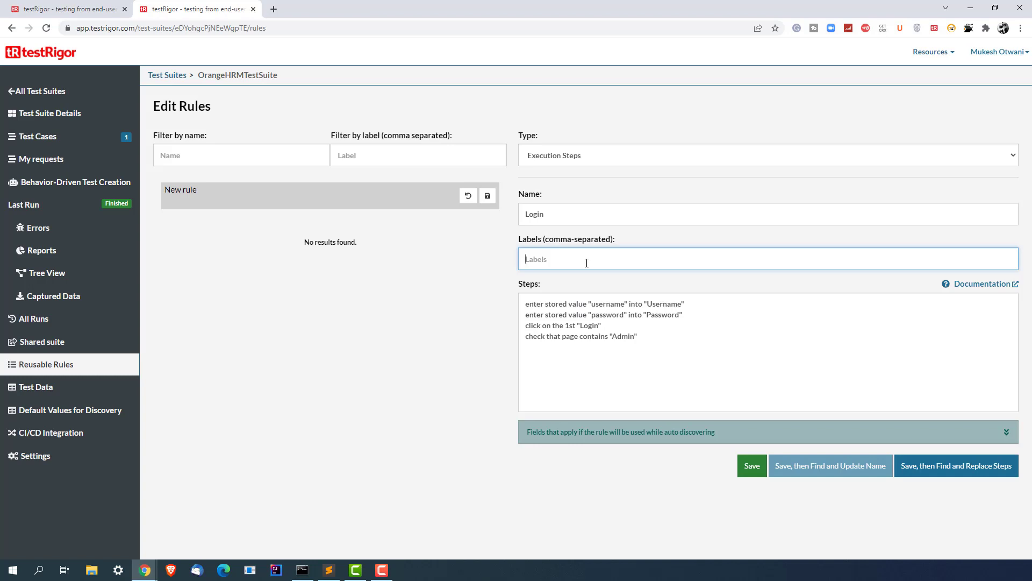
{"action": "type", "text": "Login"}
{"action": "left_click_drag", "start_coordinate": [546, 214], "coordinate": [522, 212]}
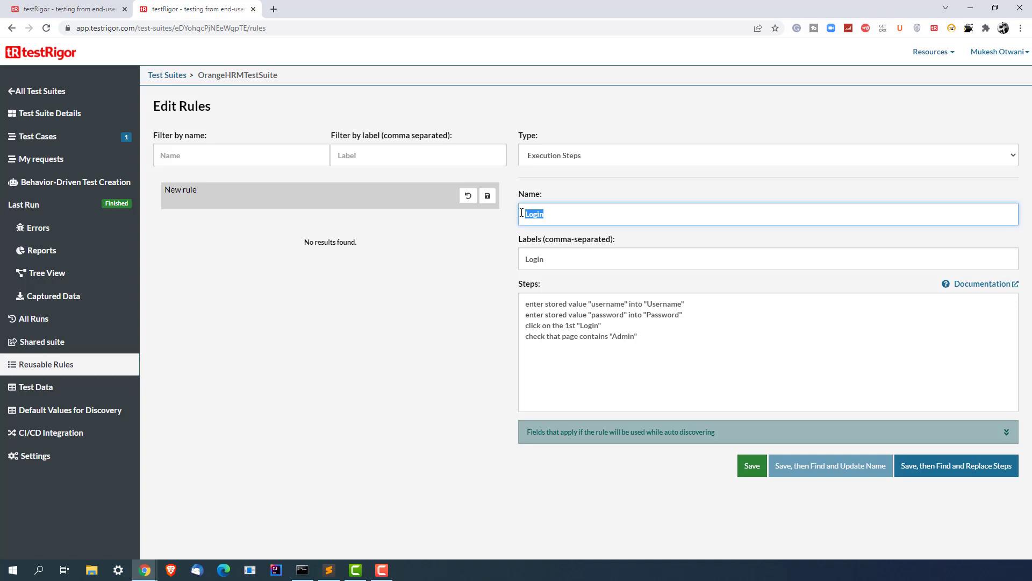
{"action": "left_click", "coordinate": [650, 346]}
{"action": "key", "text": "ctrl+a"}
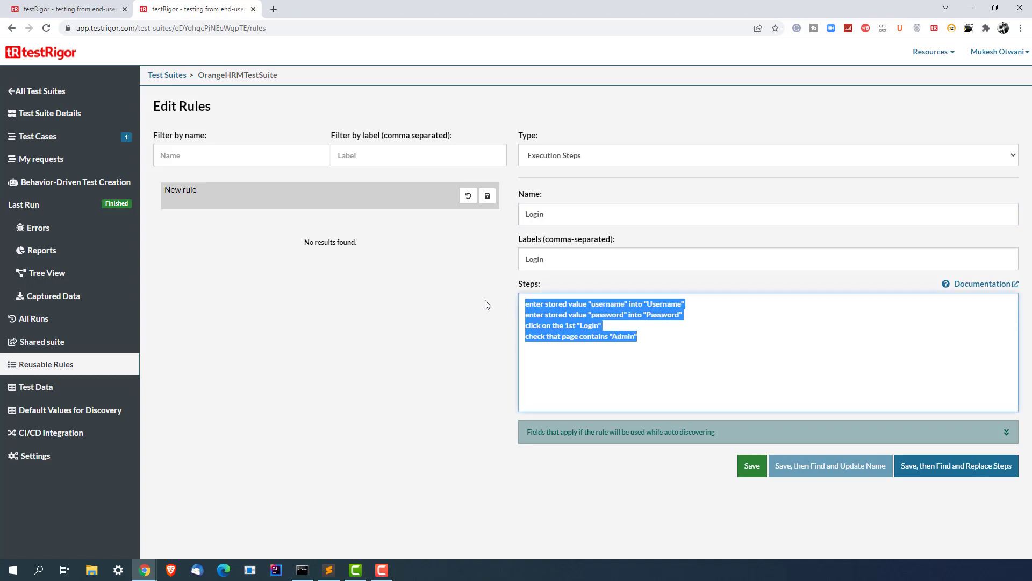
{"action": "left_click", "coordinate": [615, 307]}
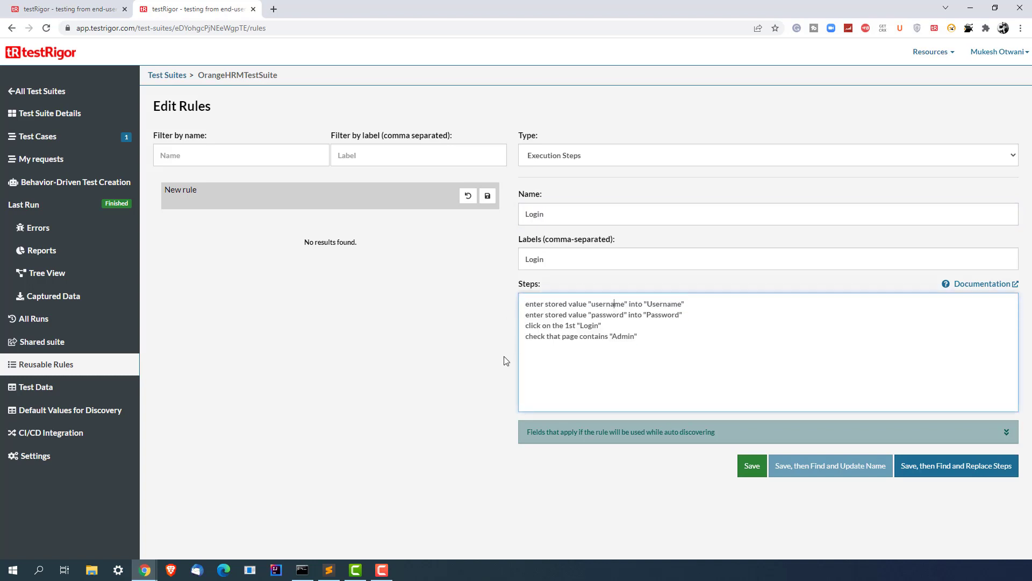
{"action": "left_click", "coordinate": [723, 352]}
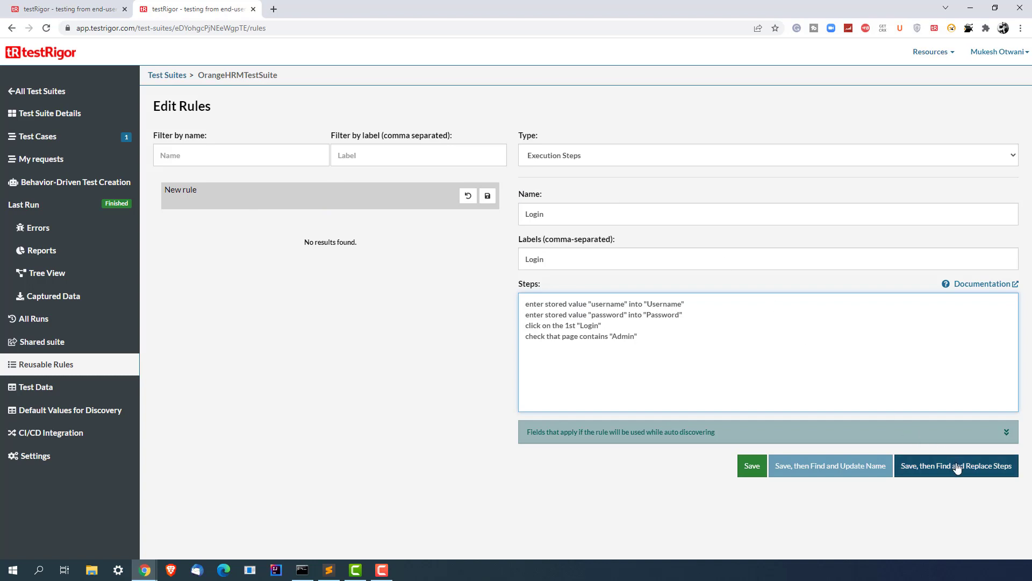
Save the Login rule and replace the matching steps in the Login To Application test case with it
{"action": "left_click_drag", "start_coordinate": [654, 339], "coordinate": [479, 298]}
{"action": "key", "text": "ctrl+c"}
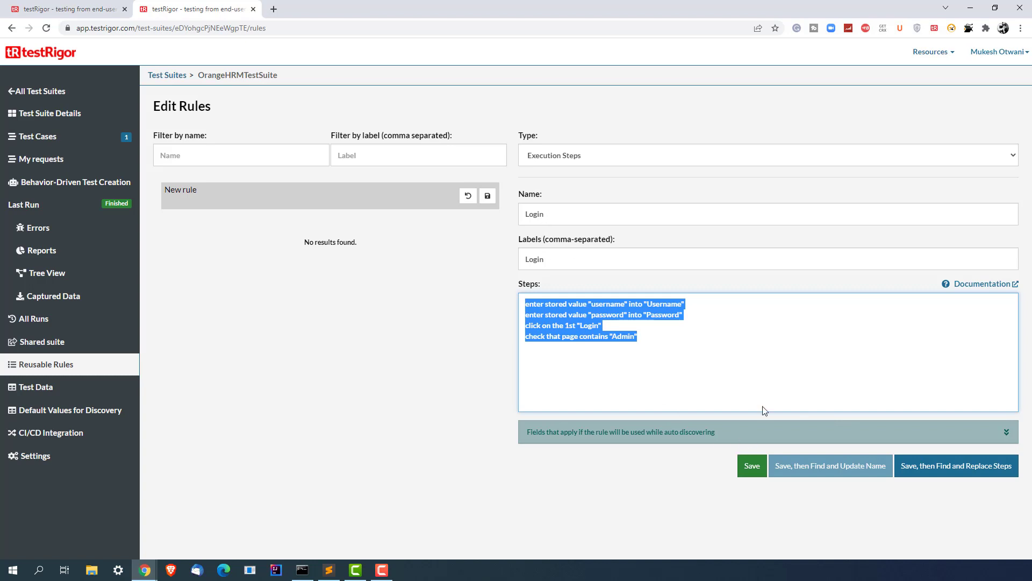
{"action": "left_click", "coordinate": [800, 410]}
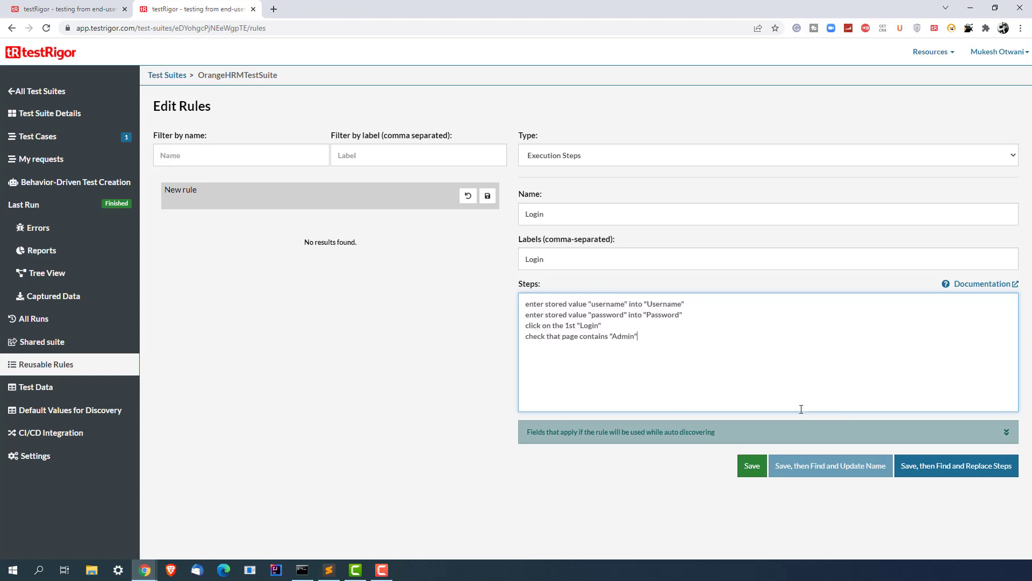
{"action": "left_click", "coordinate": [945, 473]}
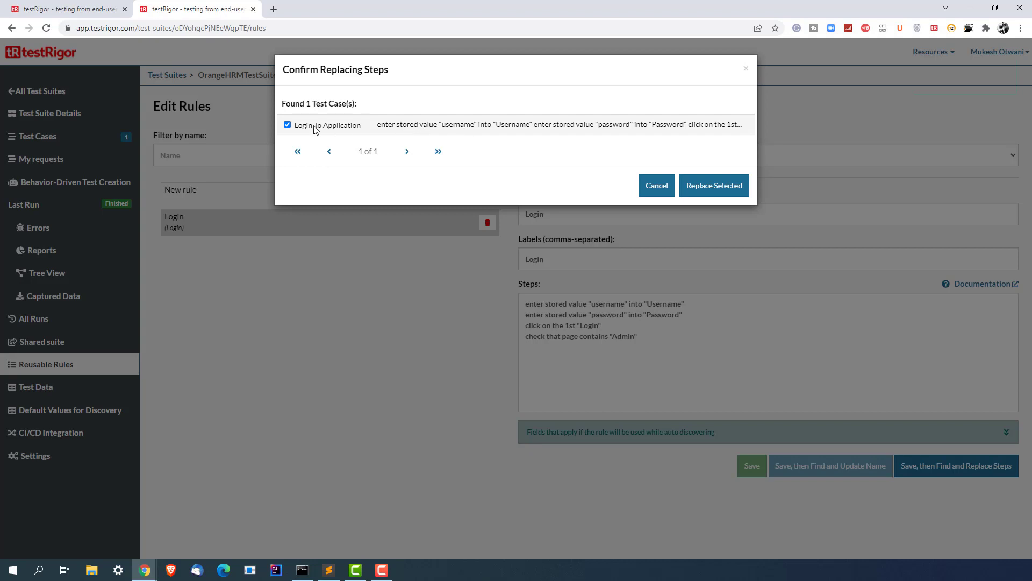
{"action": "left_click", "coordinate": [726, 185]}
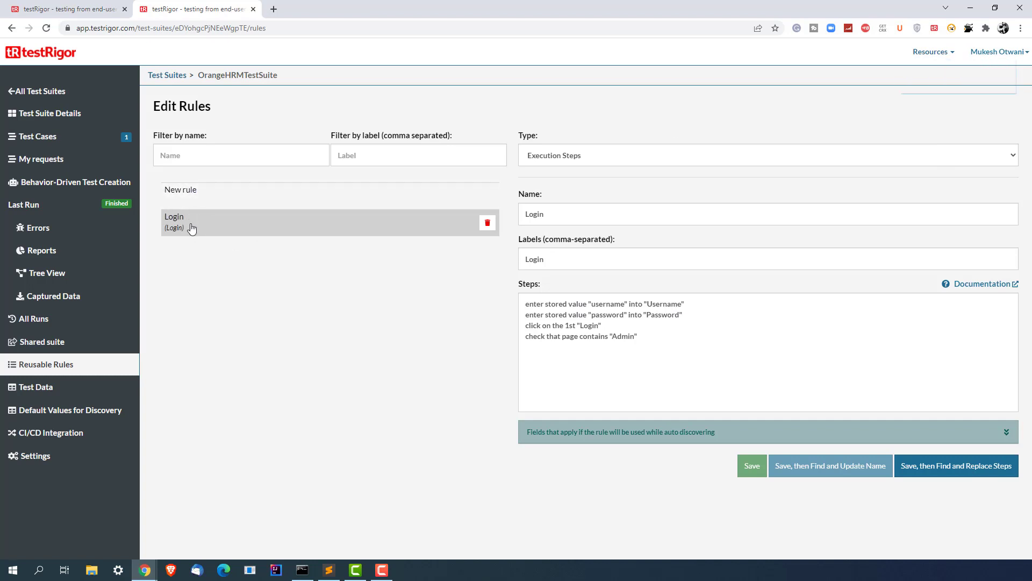
Open the Login To Application test case for editing and inspect the rule reference in its custom steps
{"action": "left_click", "coordinate": [59, 141]}
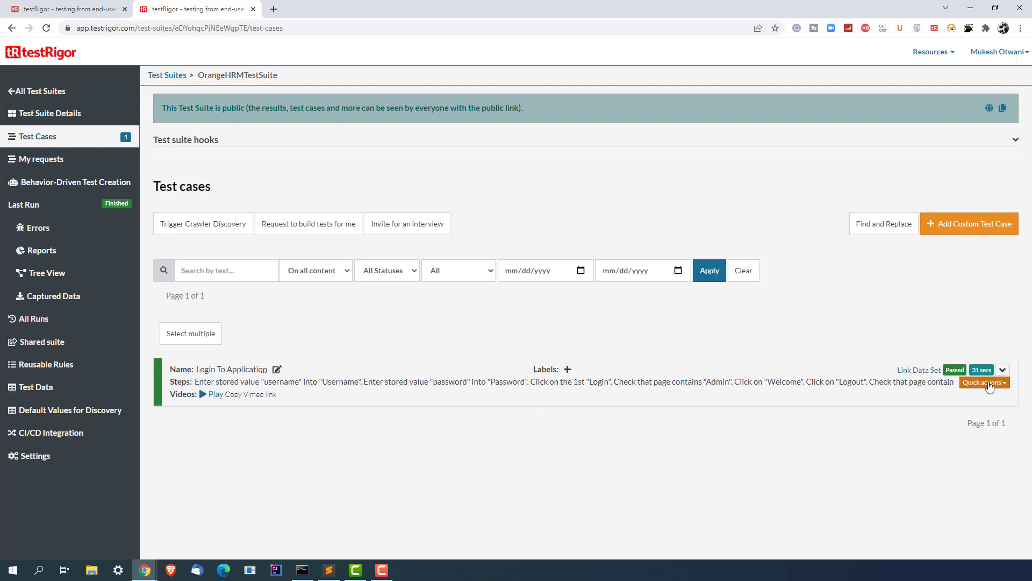
{"action": "left_click", "coordinate": [1004, 371]}
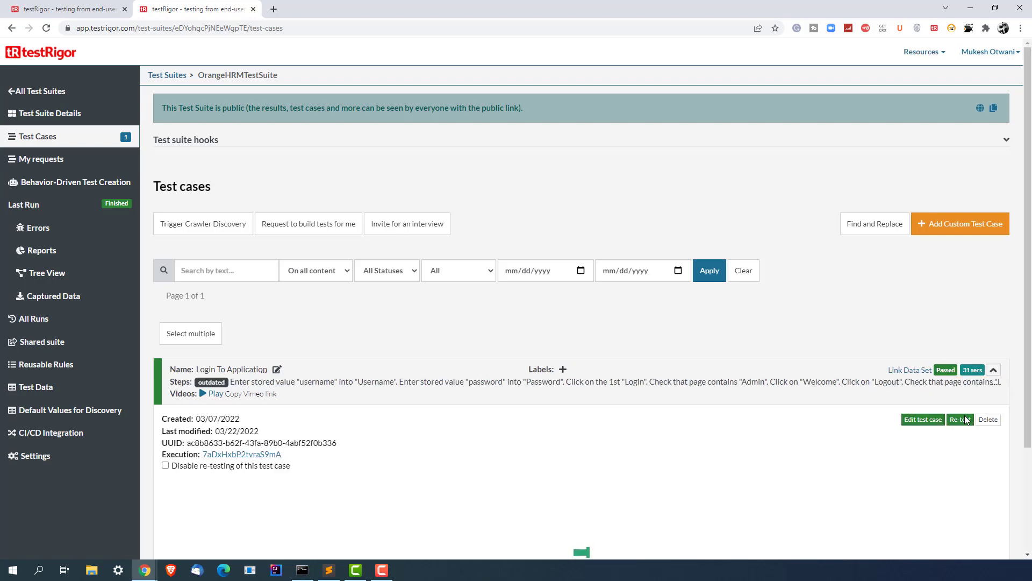
{"action": "left_click", "coordinate": [930, 423]}
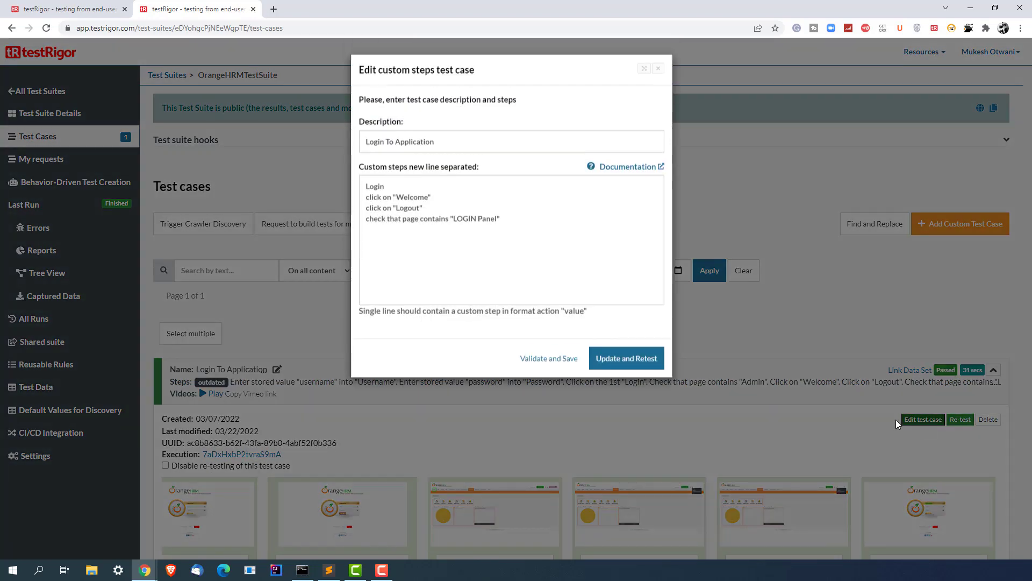
{"action": "left_click", "coordinate": [377, 185]}
{"action": "double_click", "coordinate": [377, 184]}
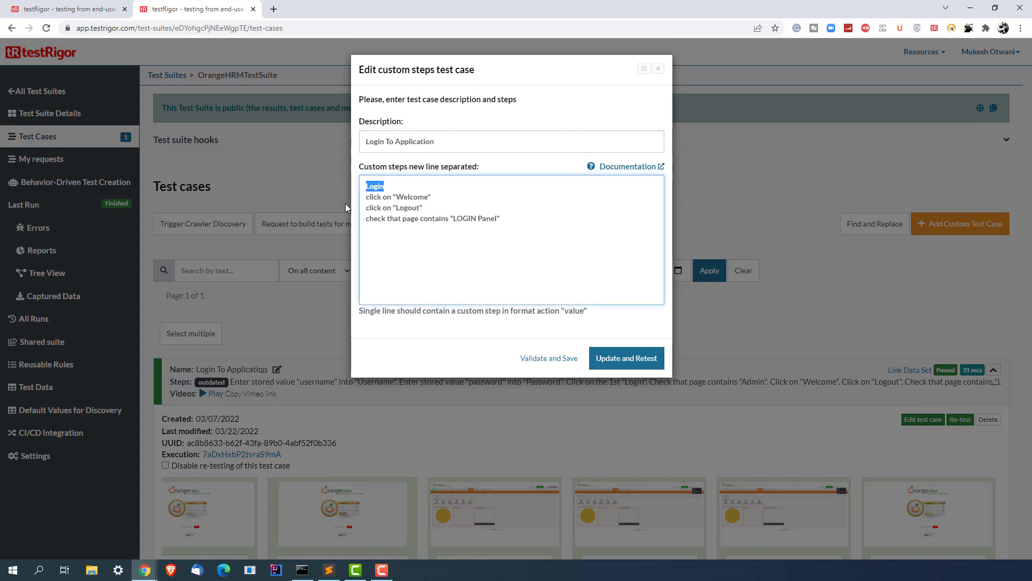
In the original tab's Login To Application editor, copy the logout steps from click on "Welcome" through check that page contains "LOGIN Panel"
{"action": "left_click", "coordinate": [394, 186]}
{"action": "double_click", "coordinate": [381, 185]}
{"action": "key", "text": "ctrl+v"}
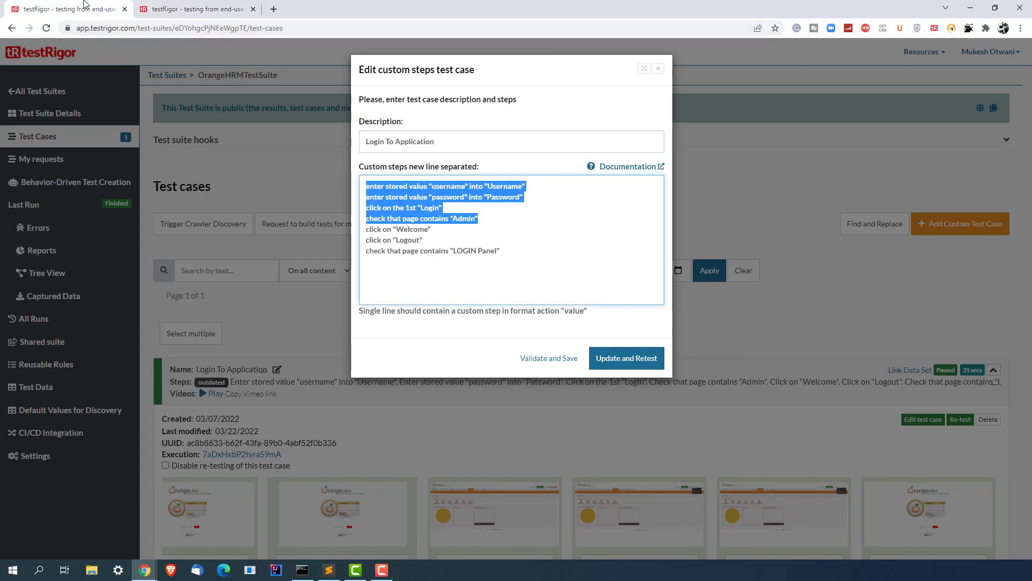
{"action": "left_click", "coordinate": [525, 259]}
{"action": "left_click_drag", "start_coordinate": [525, 259], "coordinate": [365, 229]}
{"action": "key", "text": "ctrl+c"}
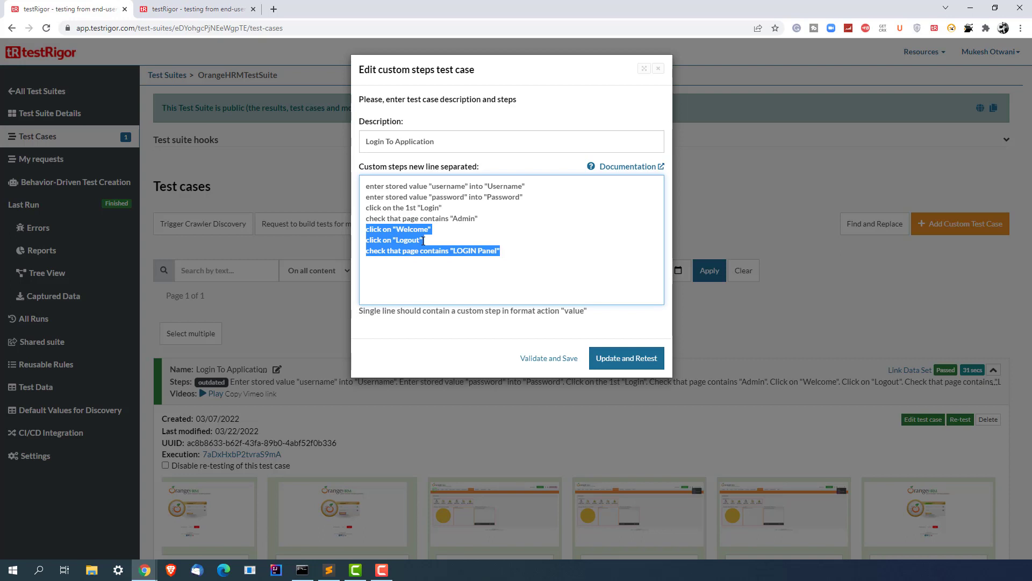
In the duplicated tab, close the test case editor and start a new reusable rule with the name Logout and label Logout
{"action": "key", "text": "ctrl+Tab"}
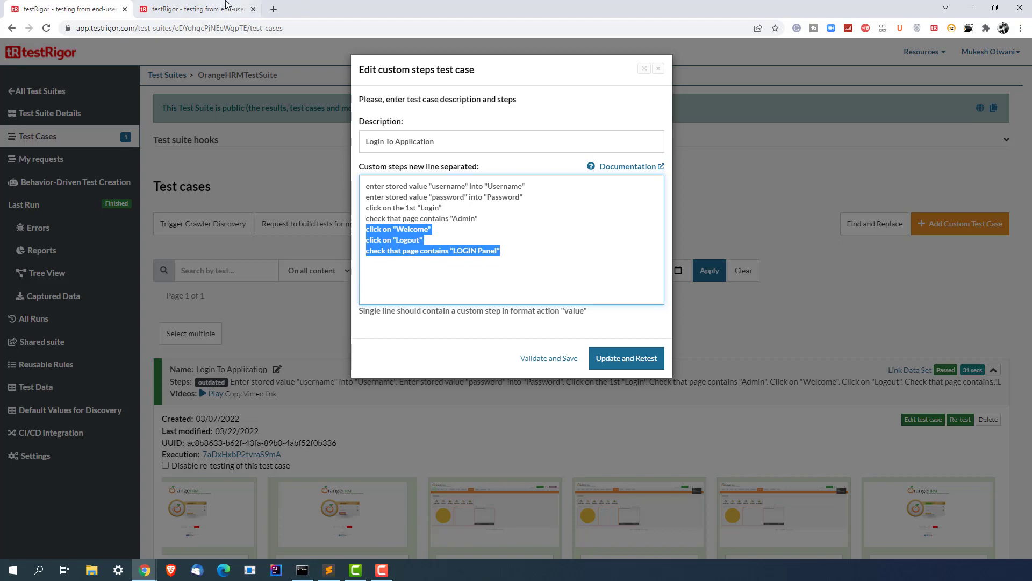
{"action": "left_click", "coordinate": [658, 69]}
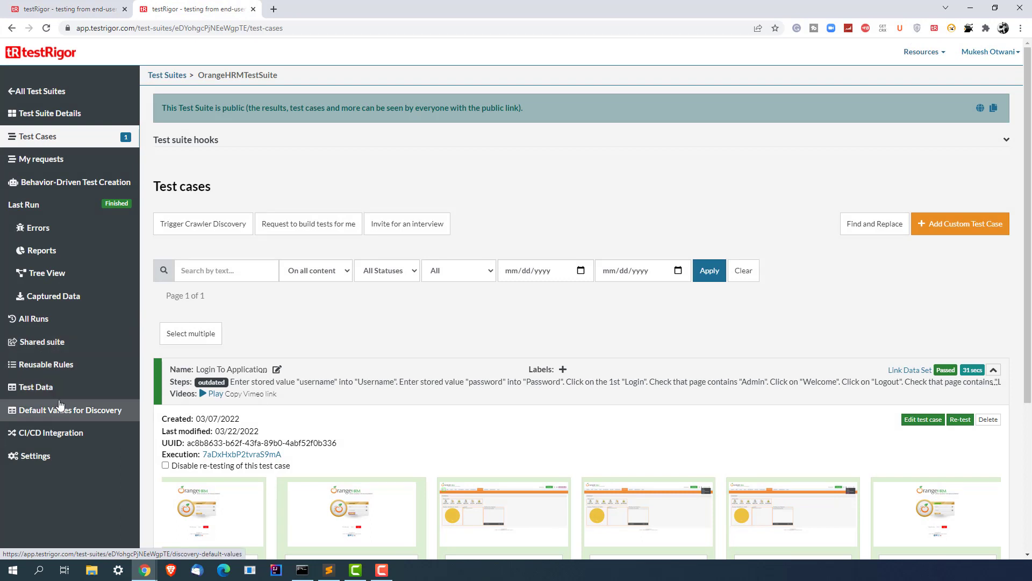
{"action": "left_click", "coordinate": [65, 365]}
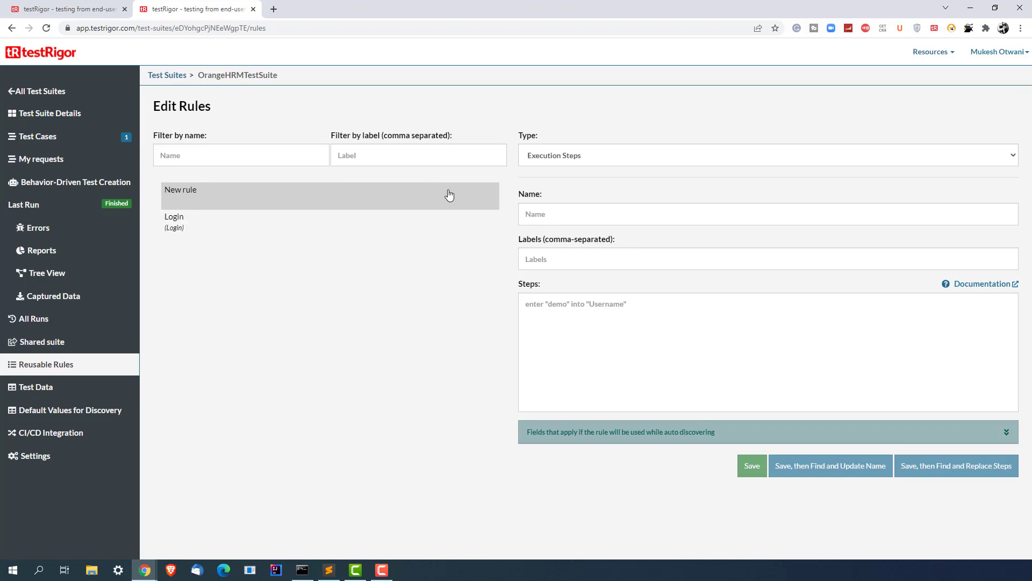
{"action": "left_click", "coordinate": [541, 216]}
{"action": "type", "text": "Lo"}
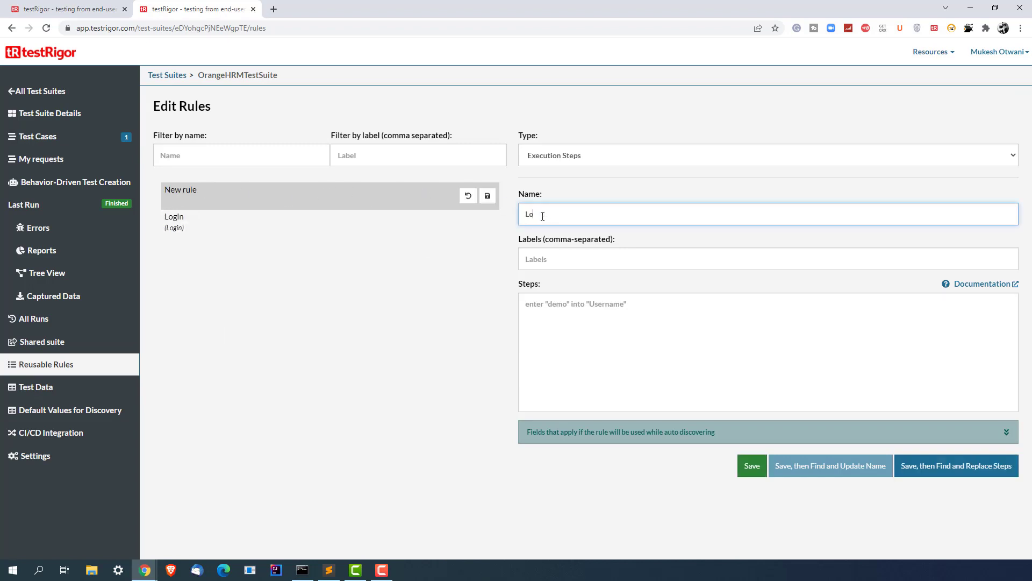
{"action": "type", "text": "gout"}
{"action": "key", "text": "Tab"}
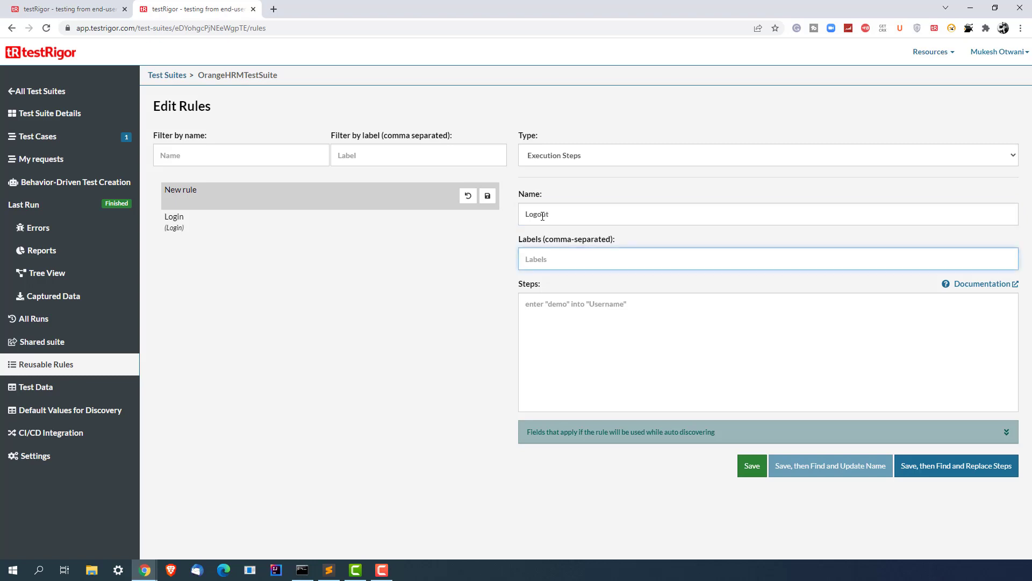
{"action": "type", "text": "Logout"}
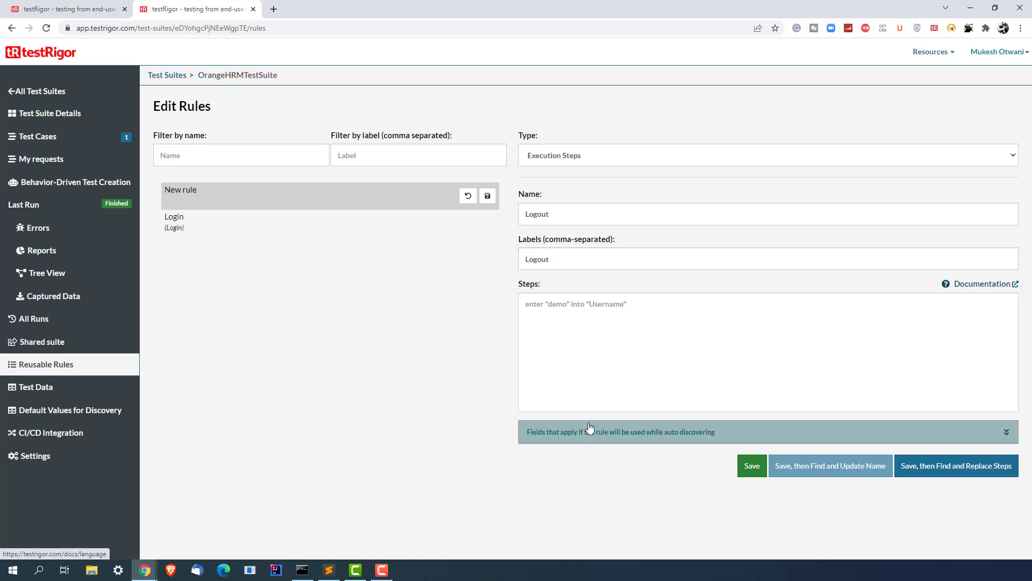
Paste the copied logout steps into the Logout rule, save it, and replace the matching steps in the Login To Application test case
{"action": "left_click", "coordinate": [595, 376]}
{"action": "key", "text": "ctrl+v"}
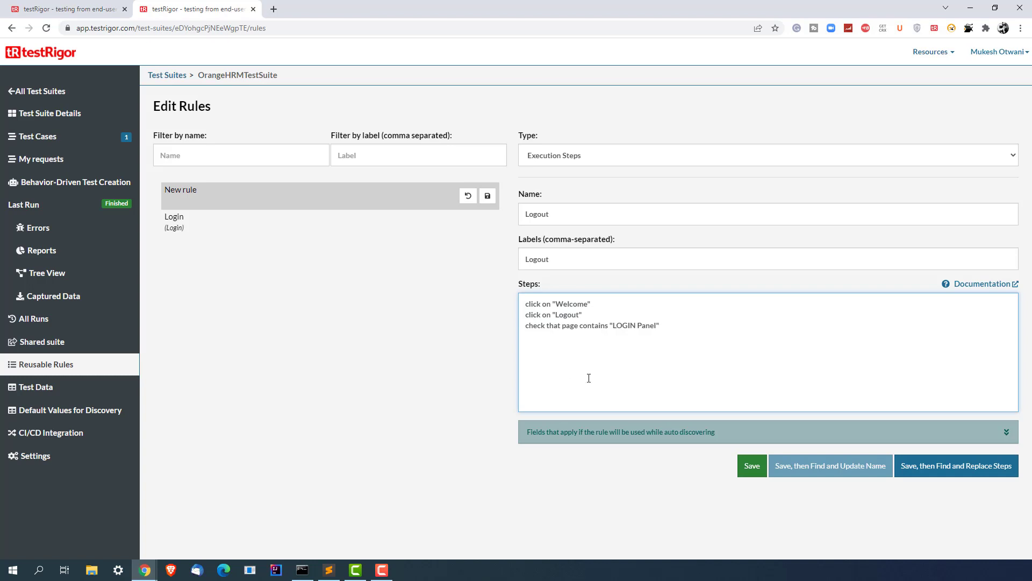
{"action": "left_click", "coordinate": [942, 471]}
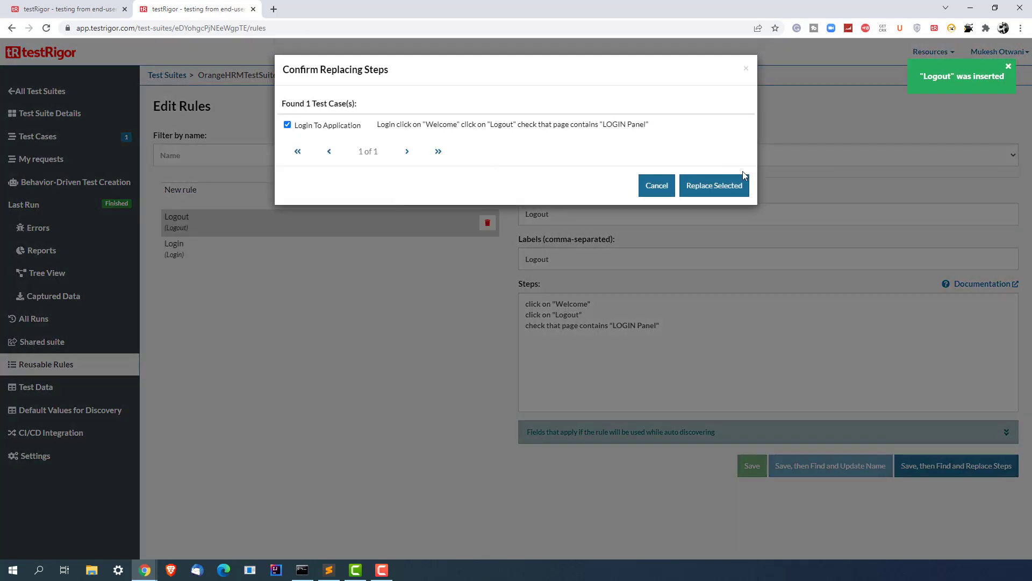
{"action": "left_click", "coordinate": [723, 190]}
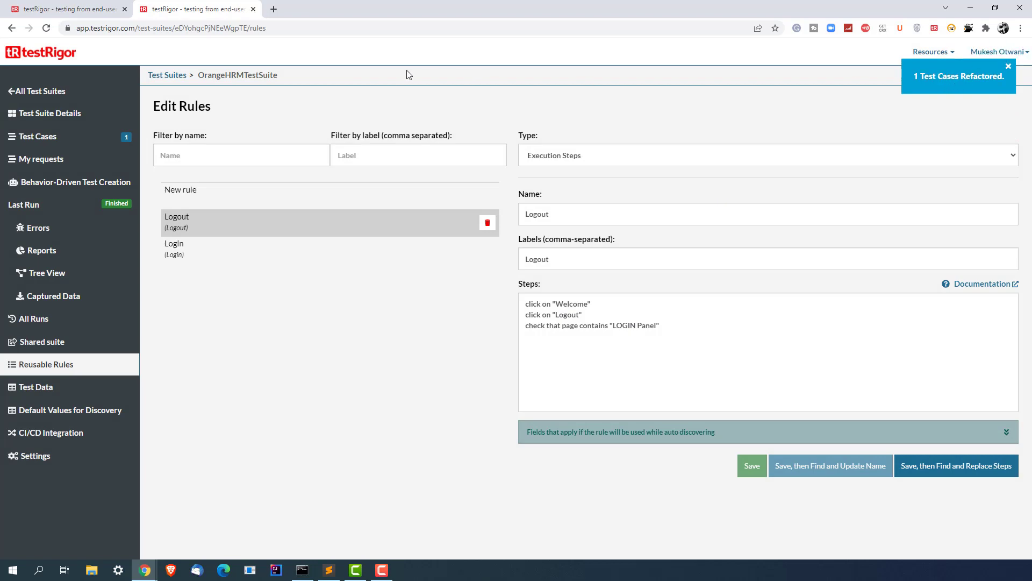
In the original tab, close the outdated editor, reload the test cases, and open Login To Application for editing
{"action": "left_click", "coordinate": [73, 8]}
{"action": "left_click", "coordinate": [658, 69]}
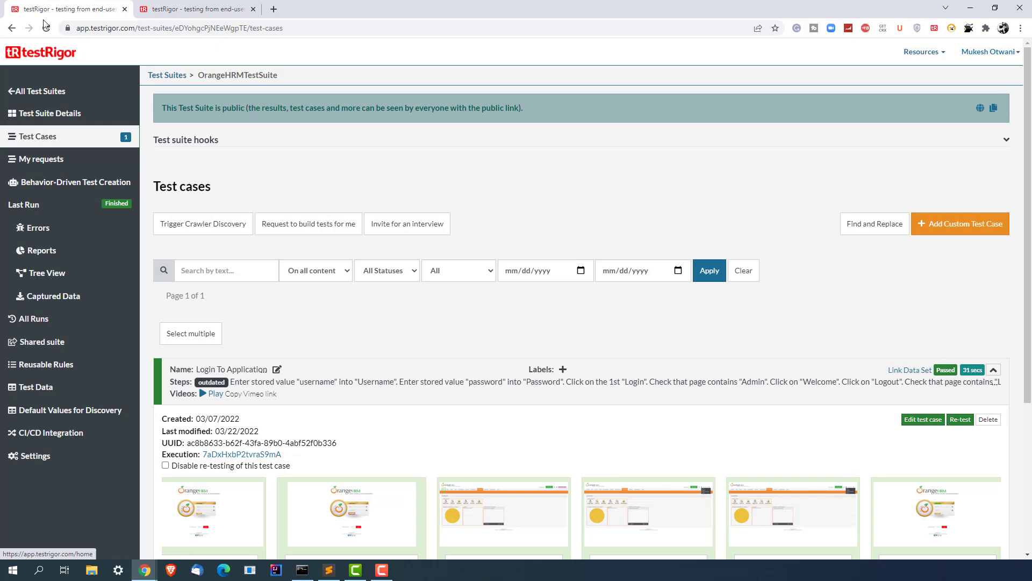
{"action": "key", "text": "ctrl+Tab"}
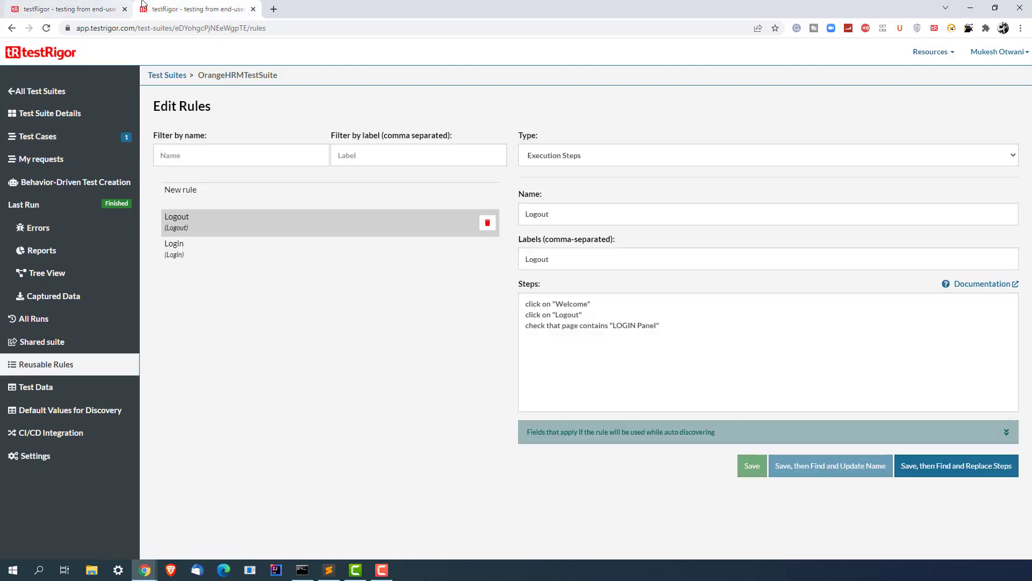
{"action": "key", "text": "ctrl+Tab"}
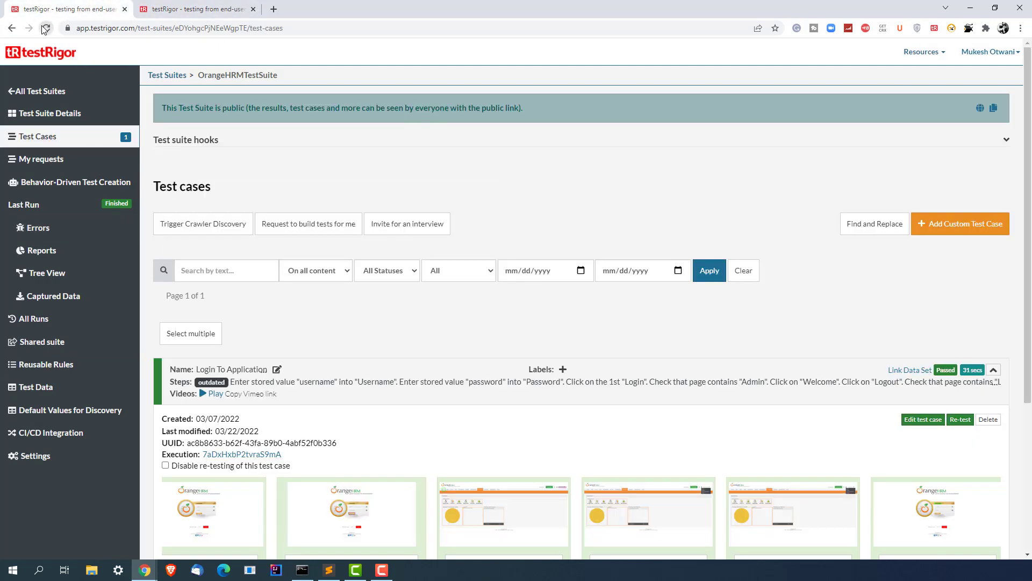
{"action": "left_click", "coordinate": [46, 28]}
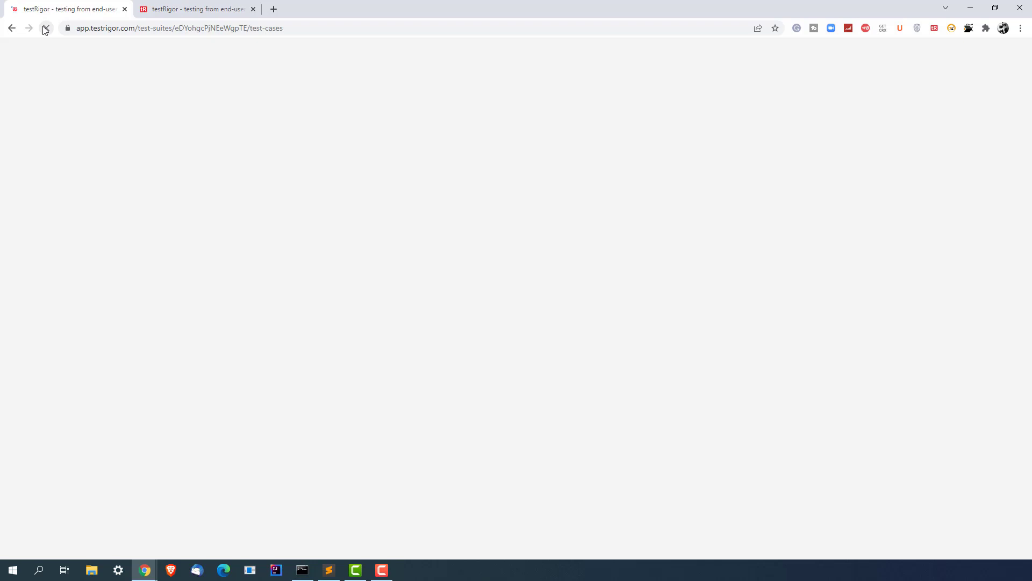
{"action": "left_click", "coordinate": [46, 29]}
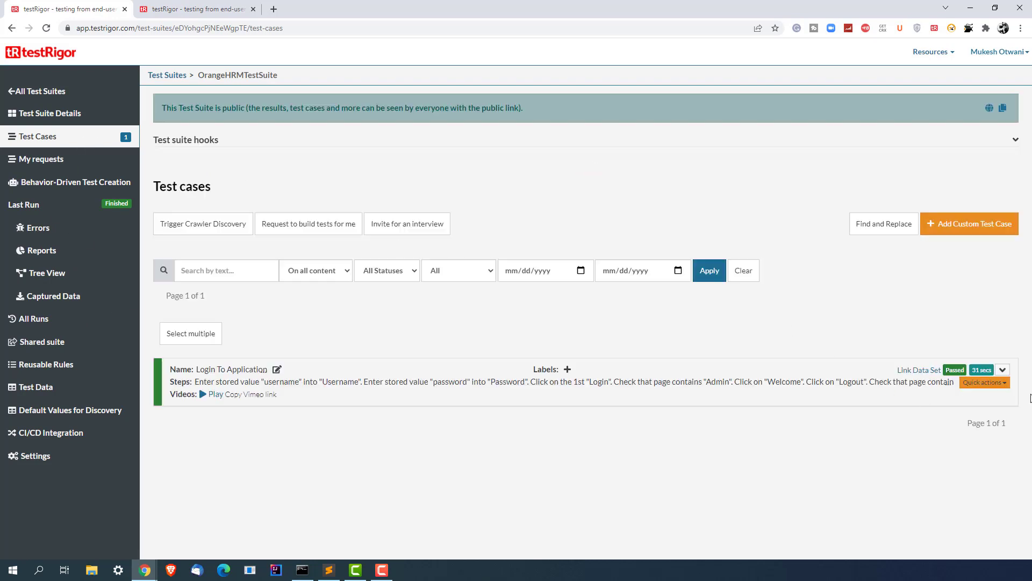
{"action": "left_click", "coordinate": [1003, 370]}
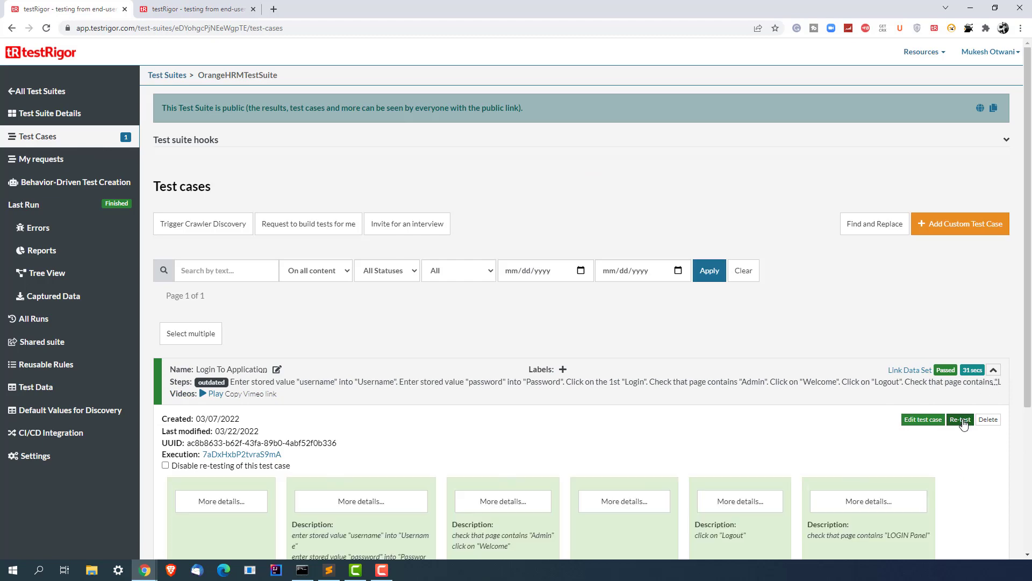
{"action": "left_click", "coordinate": [906, 420]}
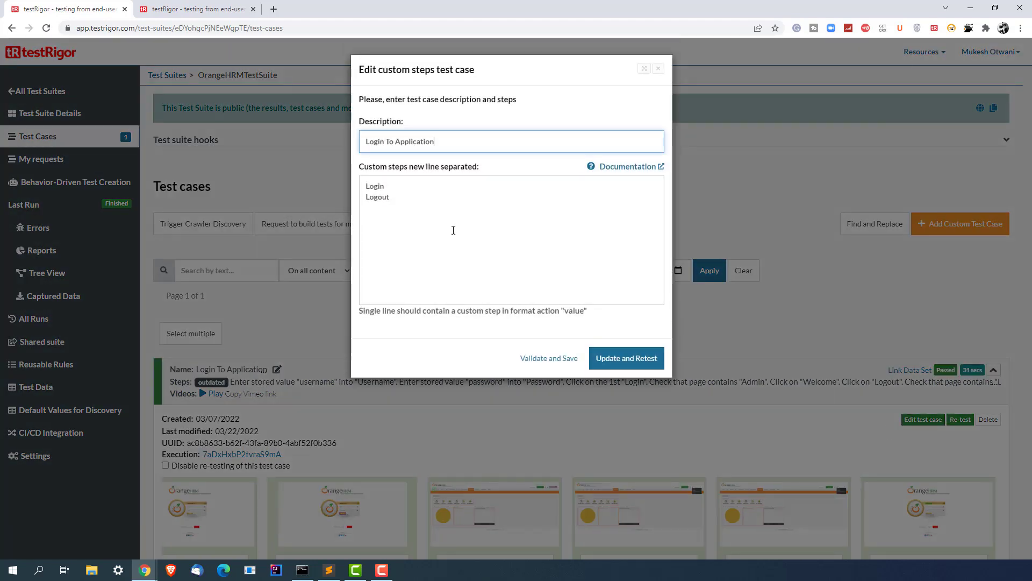
Check the rule references in the custom steps, close the editor without changes, and re-test the Login To Application test case
{"action": "left_click", "coordinate": [439, 199]}
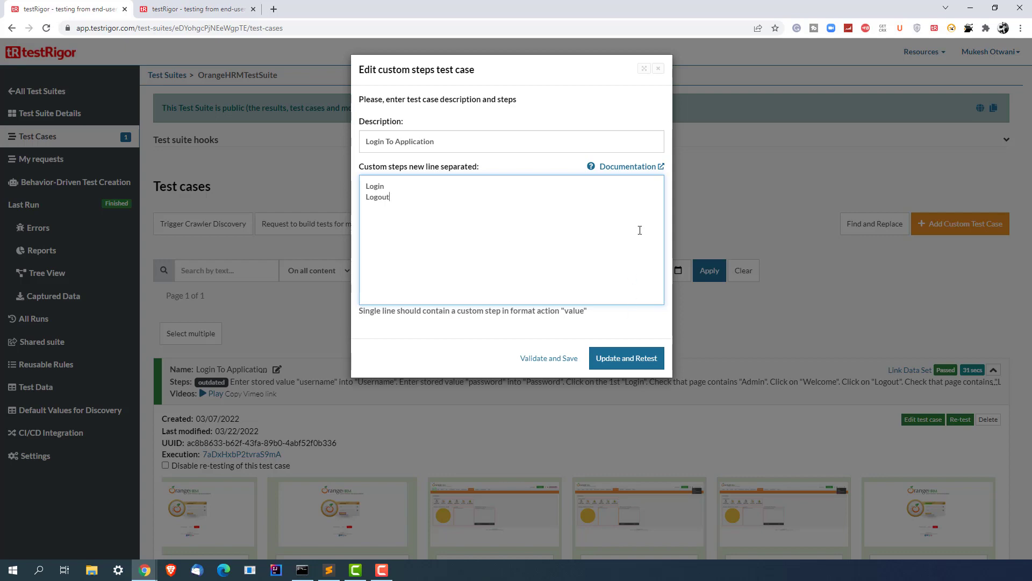
{"action": "left_click", "coordinate": [658, 69]}
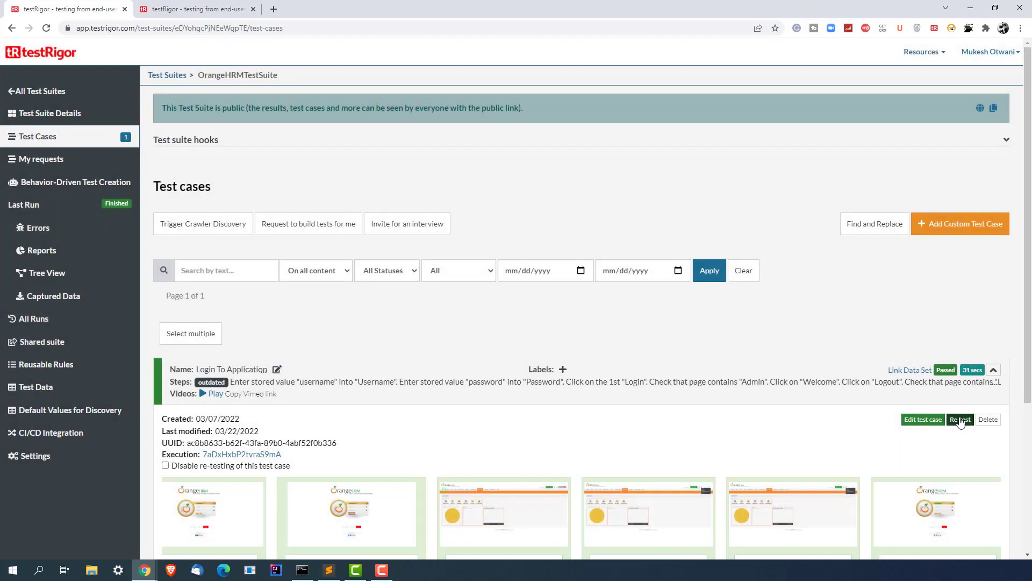
{"action": "left_click", "coordinate": [960, 420]}
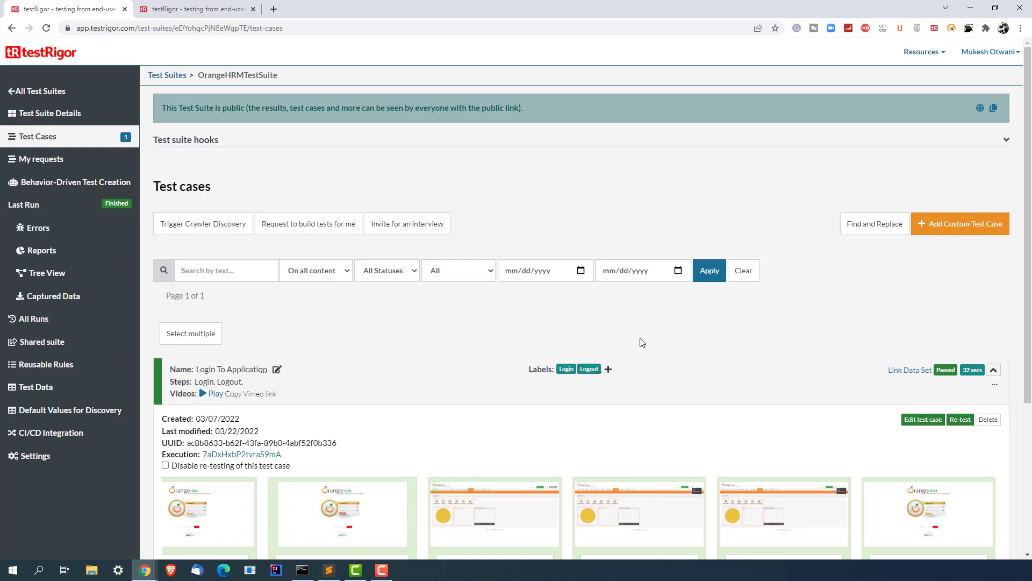
Compare the test case's labels with the labels set in the Login and Logout reusable rules in the duplicated tab
{"action": "left_click", "coordinate": [567, 370]}
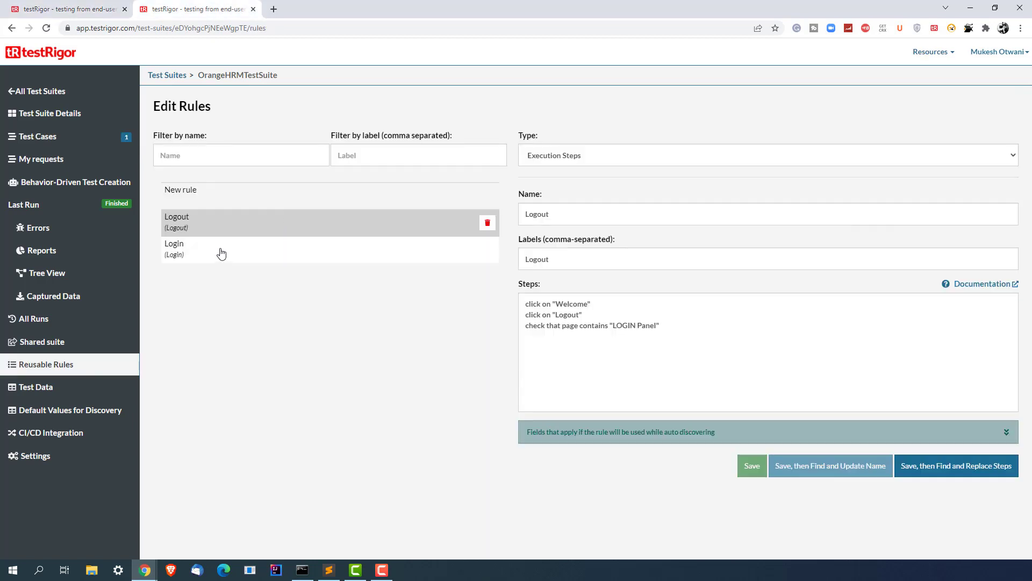
{"action": "left_click", "coordinate": [221, 254]}
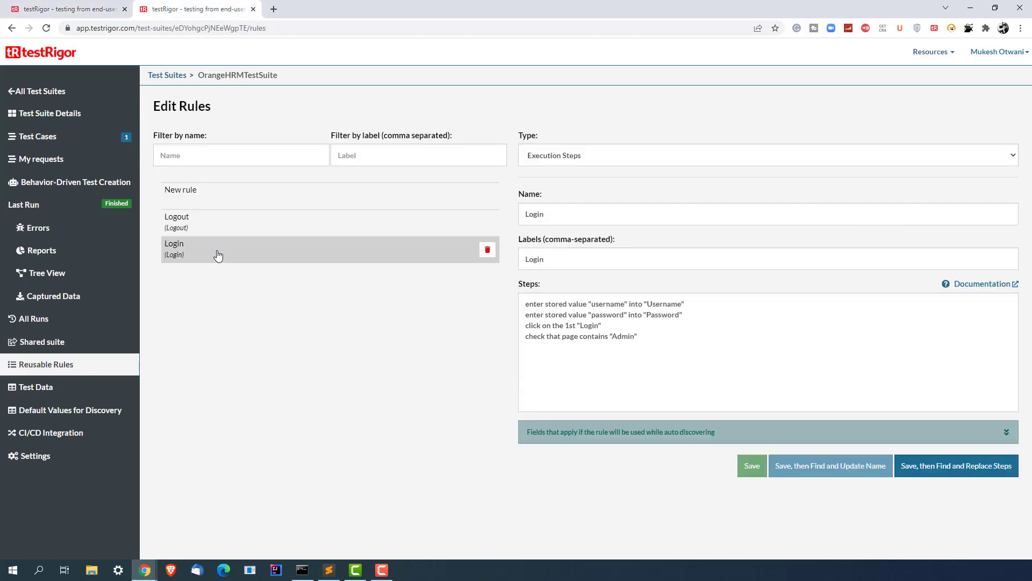
{"action": "double_click", "coordinate": [586, 260]}
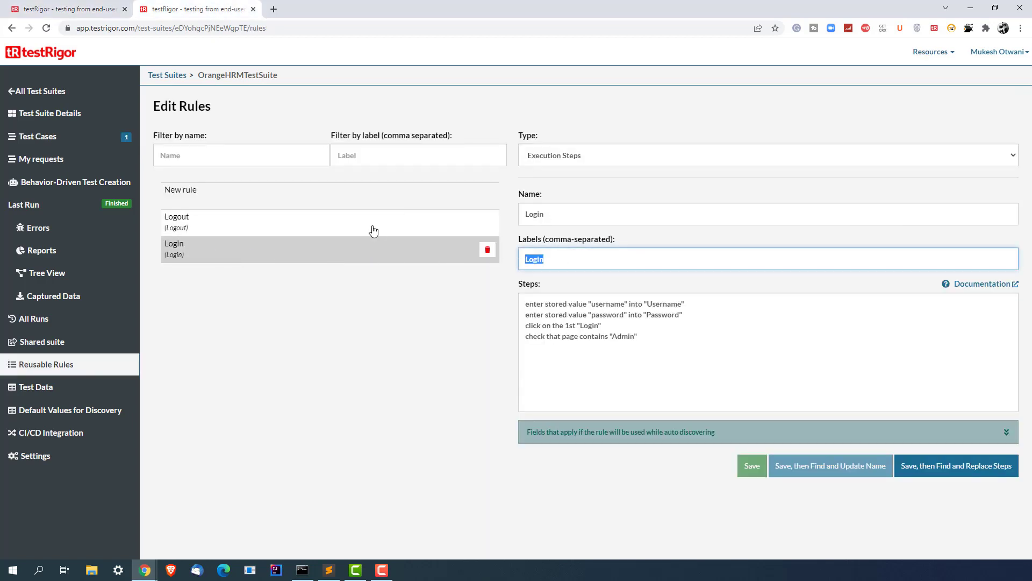
{"action": "left_click", "coordinate": [353, 216]}
{"action": "double_click", "coordinate": [573, 261]}
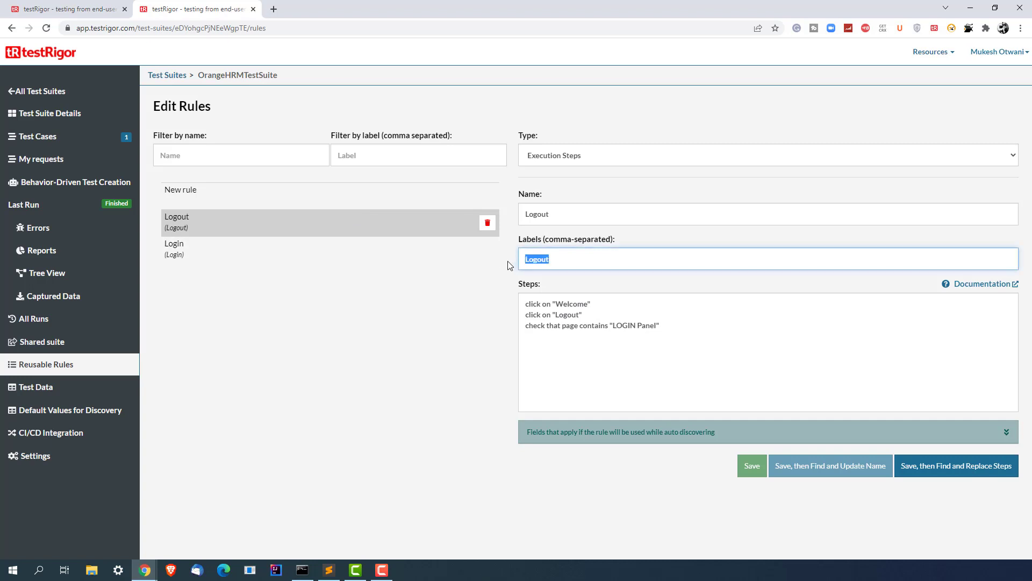
In the original tab, open the suite's reusable rules and examine the steps stored in the Login rule
{"action": "left_click", "coordinate": [103, 19]}
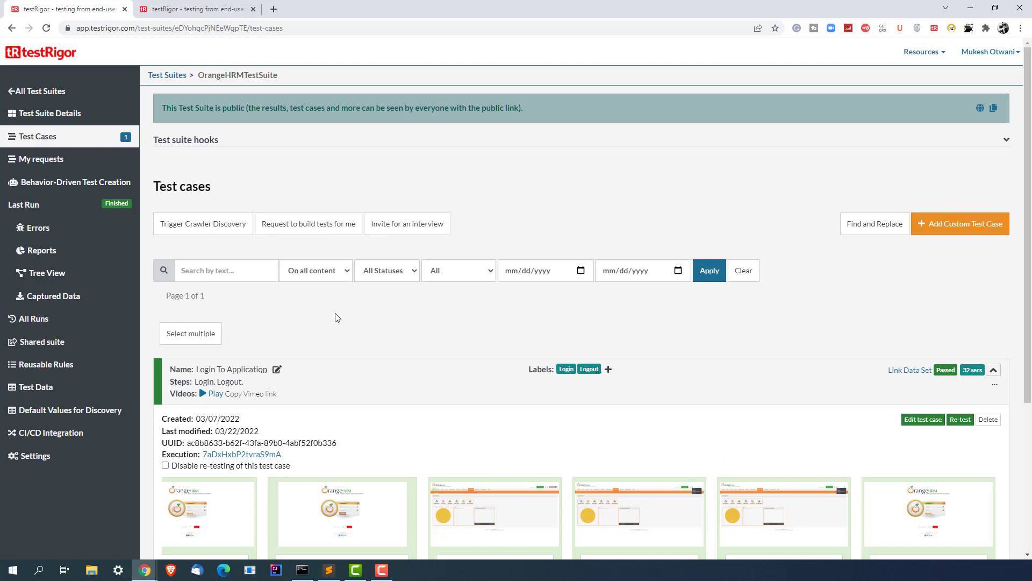
{"action": "left_click", "coordinate": [79, 363]}
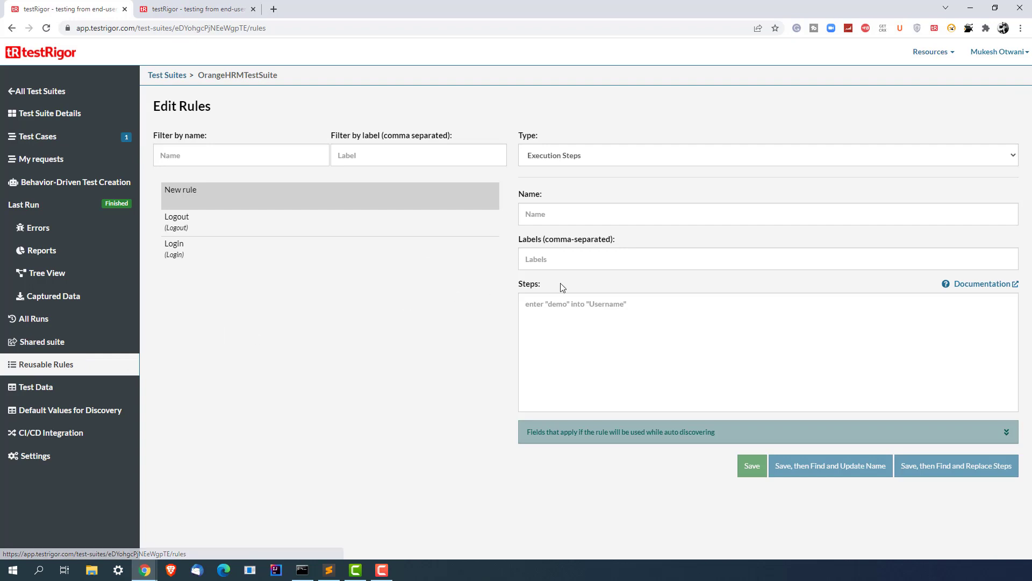
{"action": "left_click", "coordinate": [212, 249]}
{"action": "left_click", "coordinate": [672, 339]}
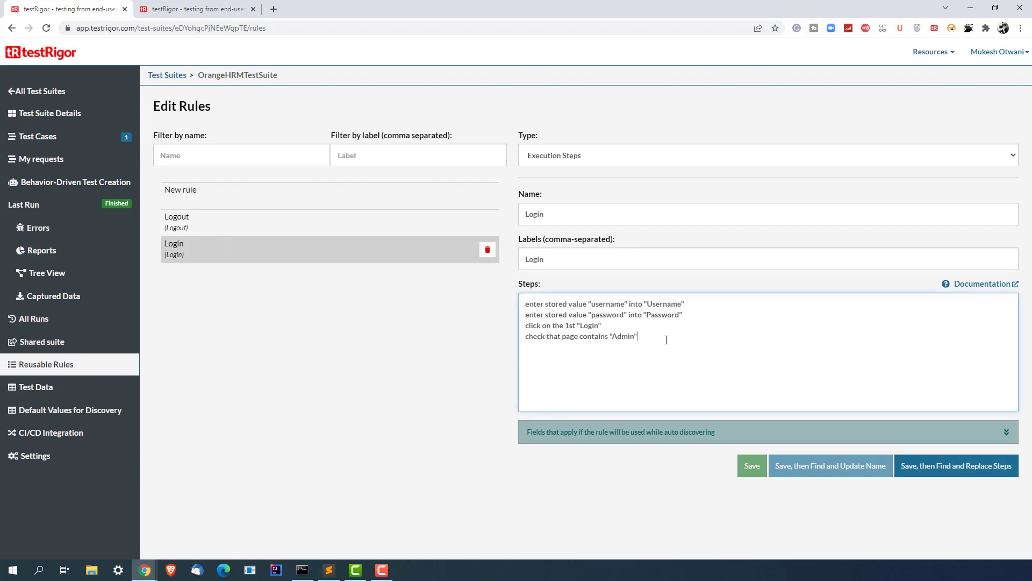
{"action": "left_click_drag", "start_coordinate": [664, 340], "coordinate": [478, 290]}
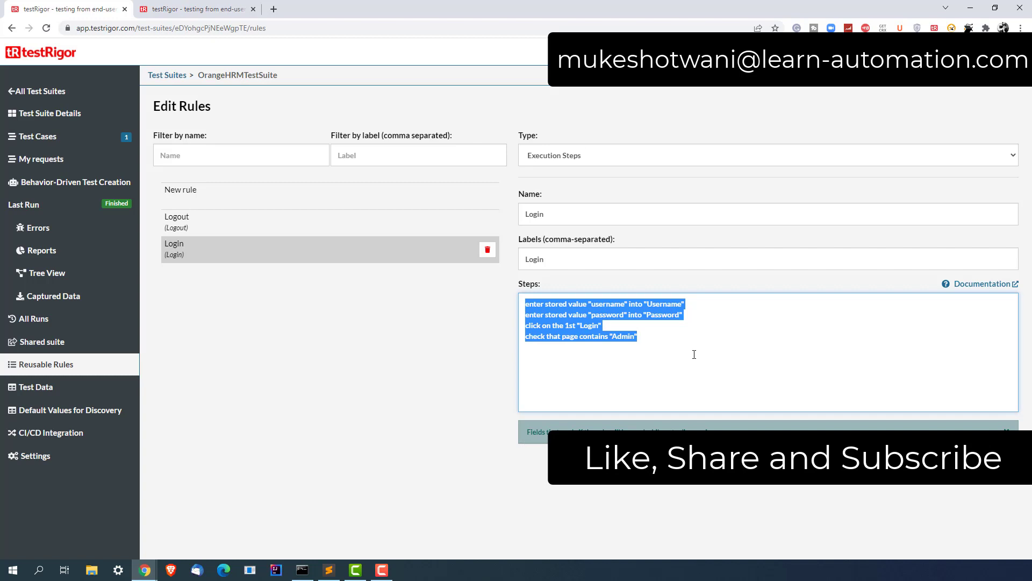
{"action": "left_click", "coordinate": [412, 392]}
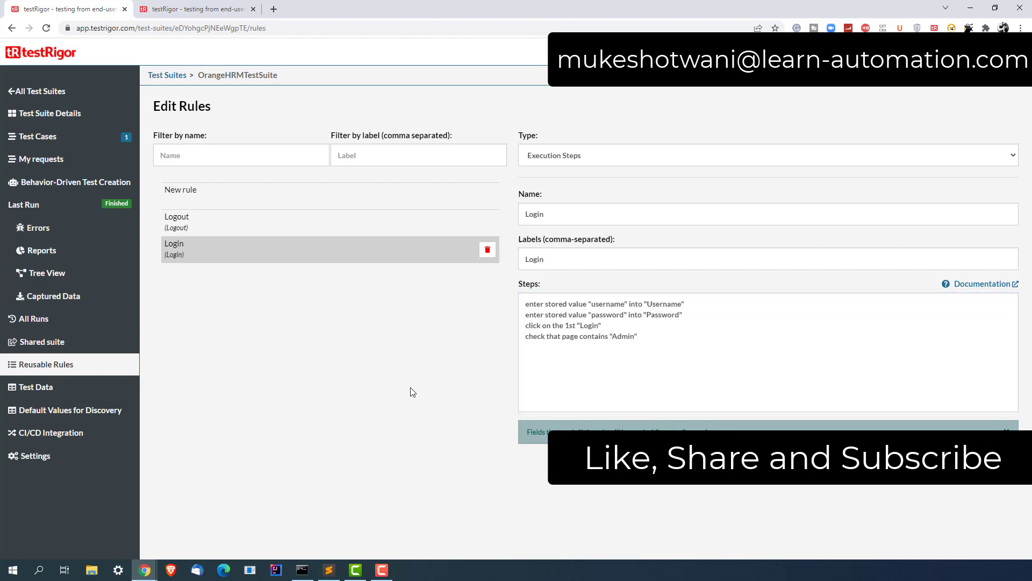